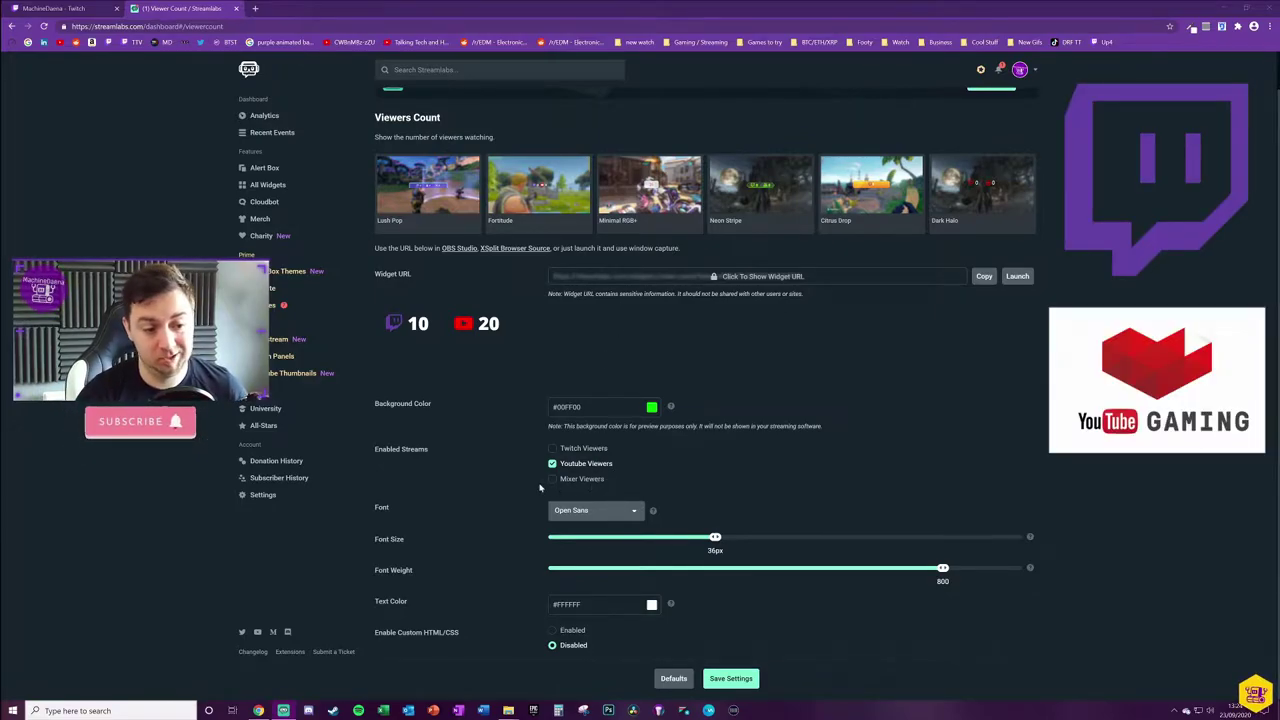
Step: Copy the Viewers Count widget URL and scroll down to its colour settings
{"action": "scroll", "coordinate": [583, 488], "scroll_direction": "up", "scroll_amount": 1}
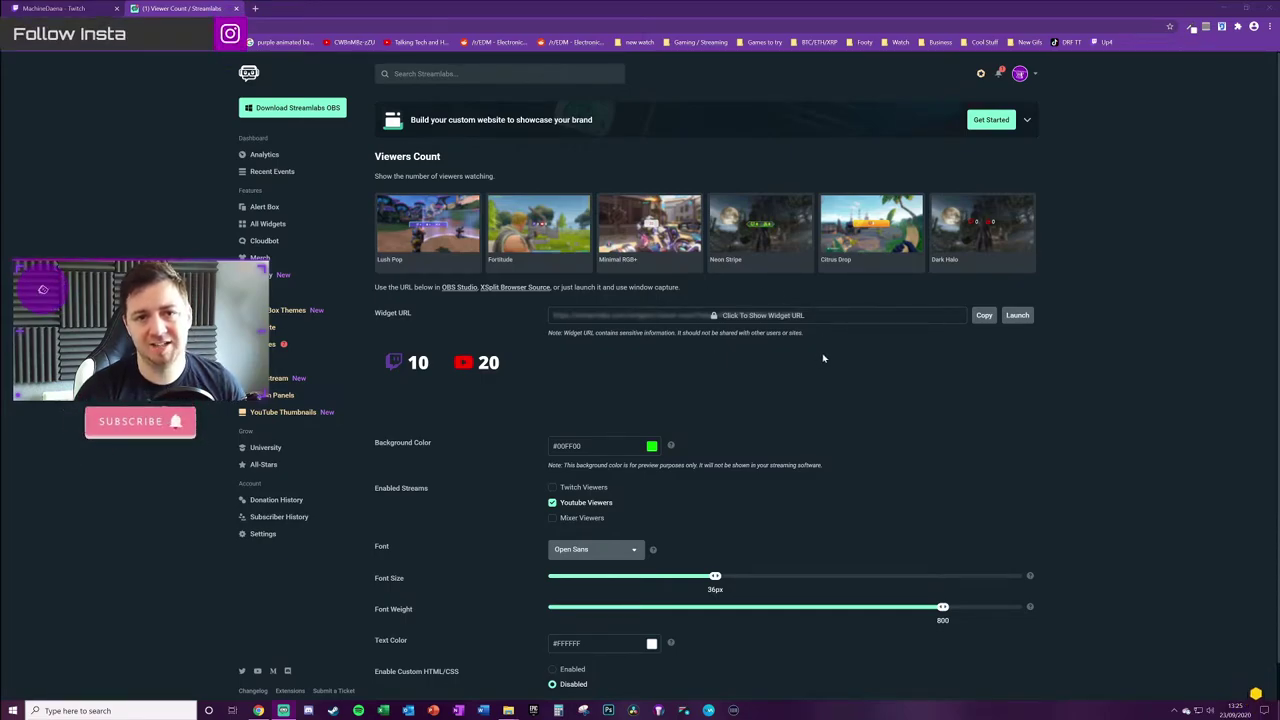
{"action": "left_click", "coordinate": [984, 316]}
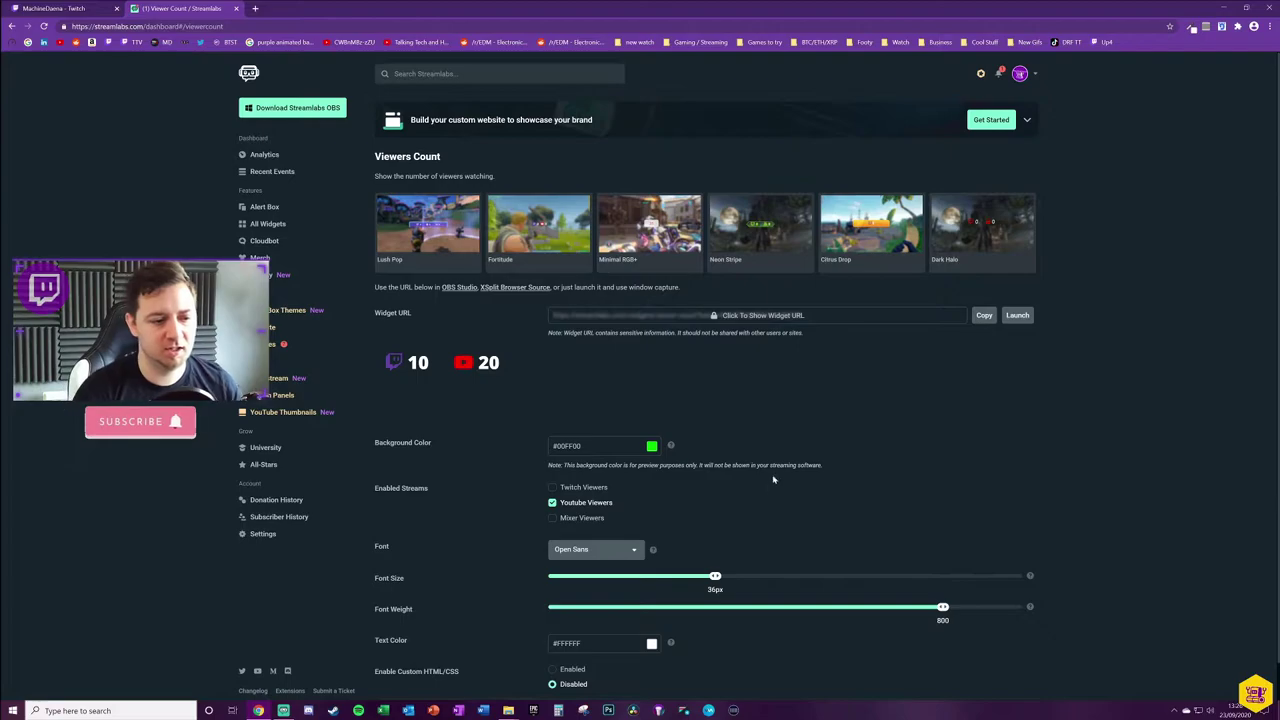
{"action": "scroll", "coordinate": [440, 333], "scroll_direction": "down", "scroll_amount": 1}
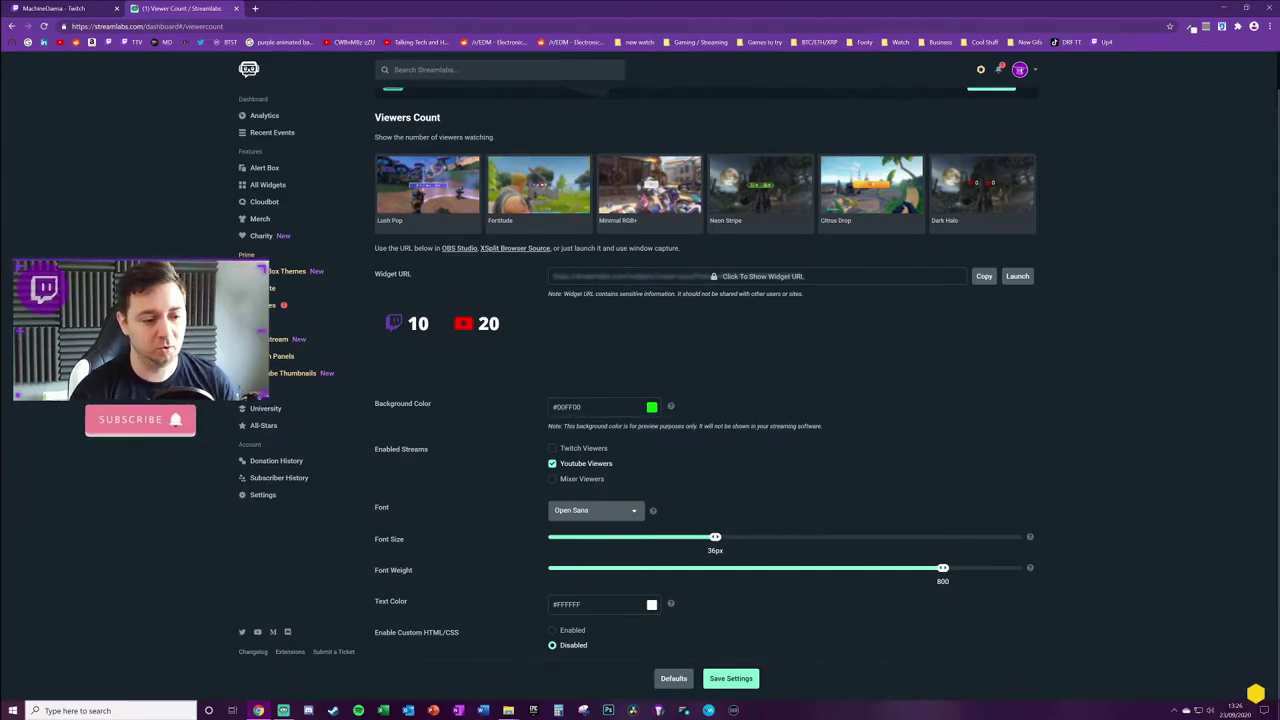
{"action": "mouse_move", "coordinate": [669, 406]}
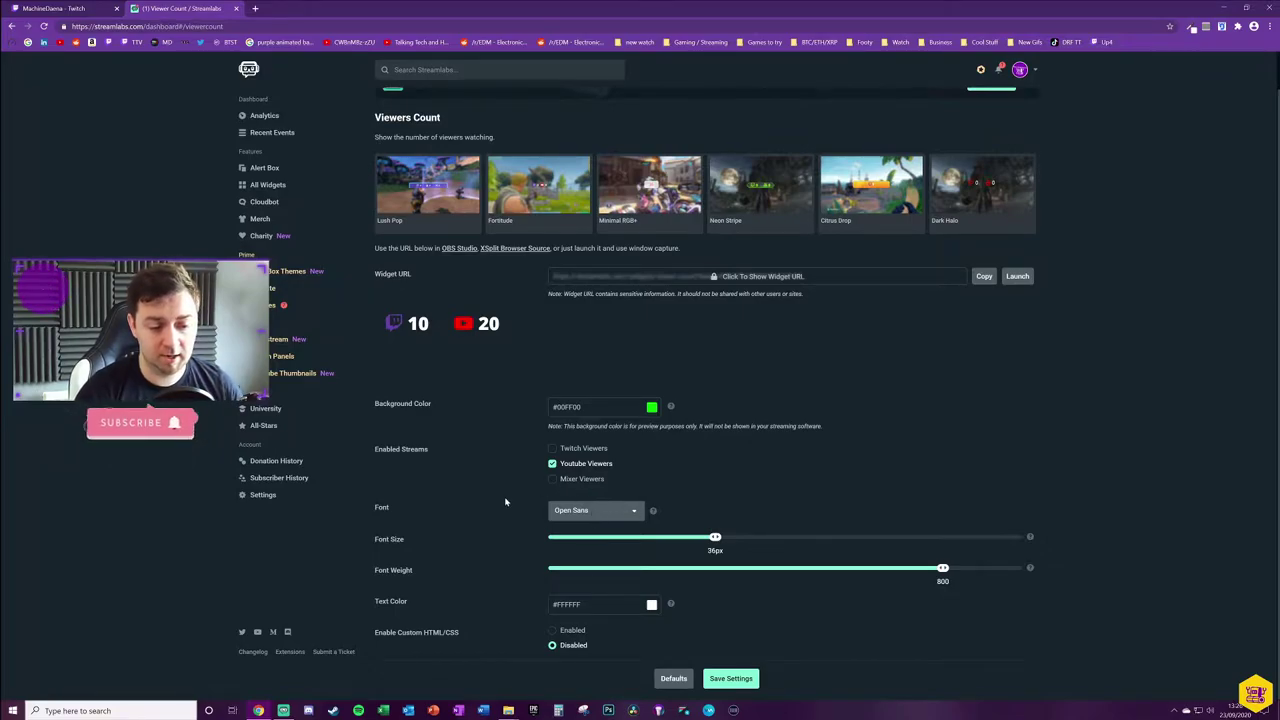
Step: Choose the Orbitron font and show Twitch viewers only, turning off YouTube viewers
{"action": "left_click", "coordinate": [624, 513]}
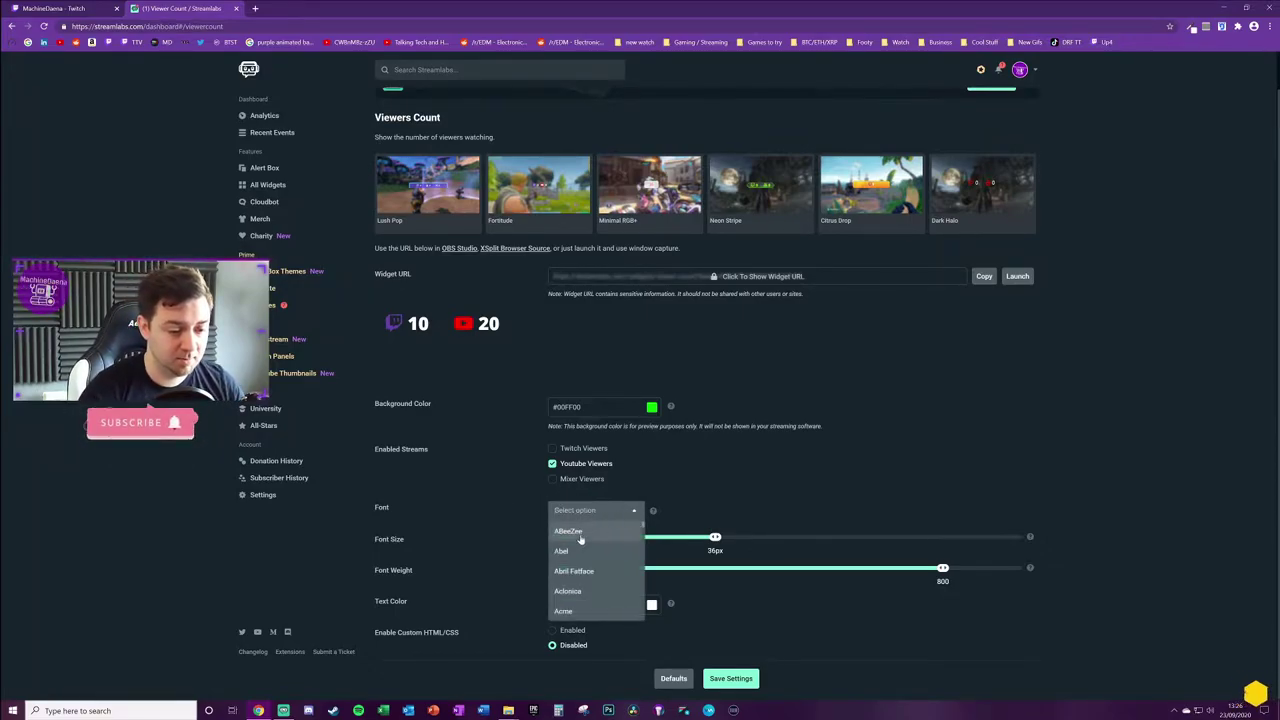
{"action": "scroll", "coordinate": [580, 560], "scroll_direction": "down", "scroll_amount": 15}
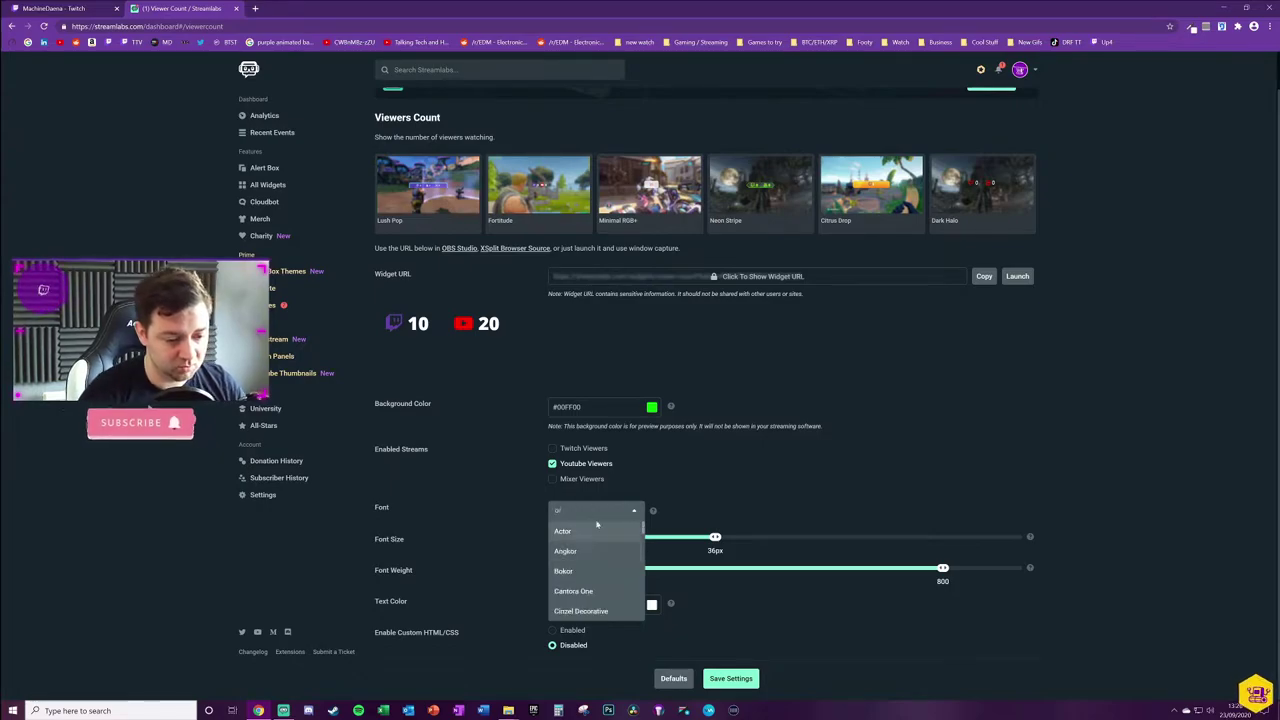
{"action": "scroll", "coordinate": [594, 580], "scroll_direction": "down", "scroll_amount": 20}
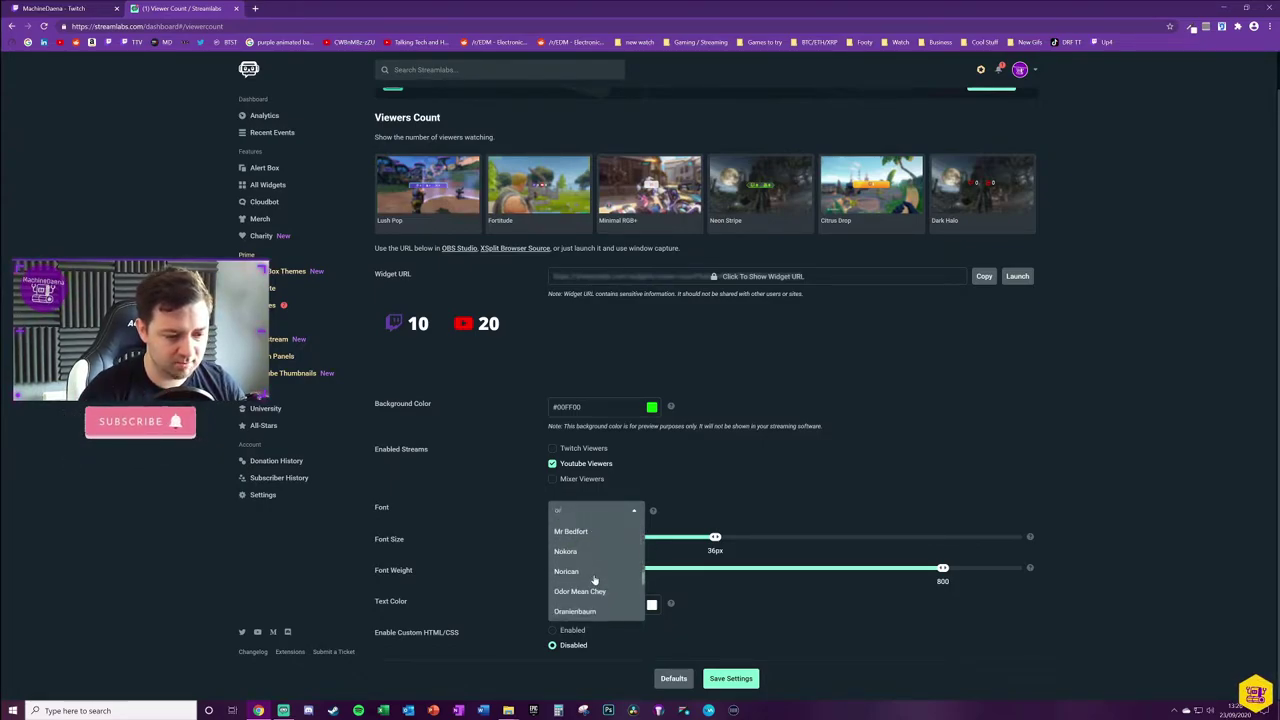
{"action": "left_click", "coordinate": [585, 582]}
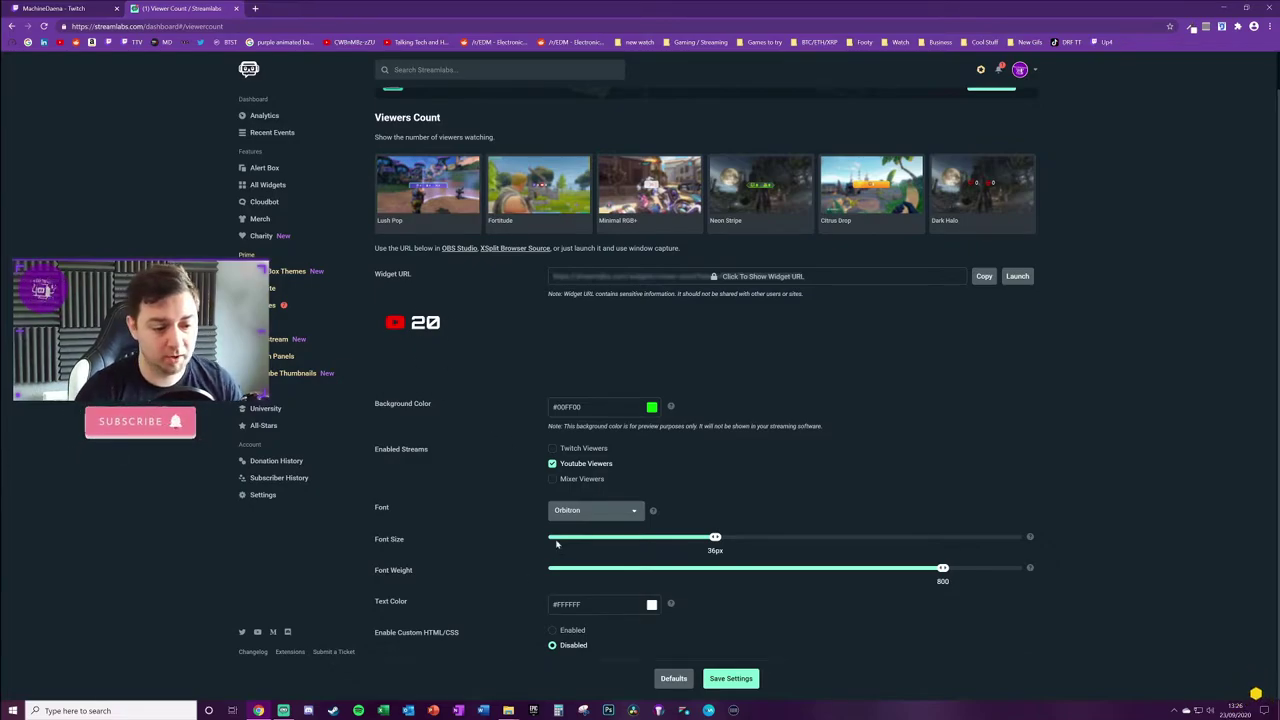
{"action": "left_click", "coordinate": [552, 449]}
{"action": "left_click", "coordinate": [551, 463]}
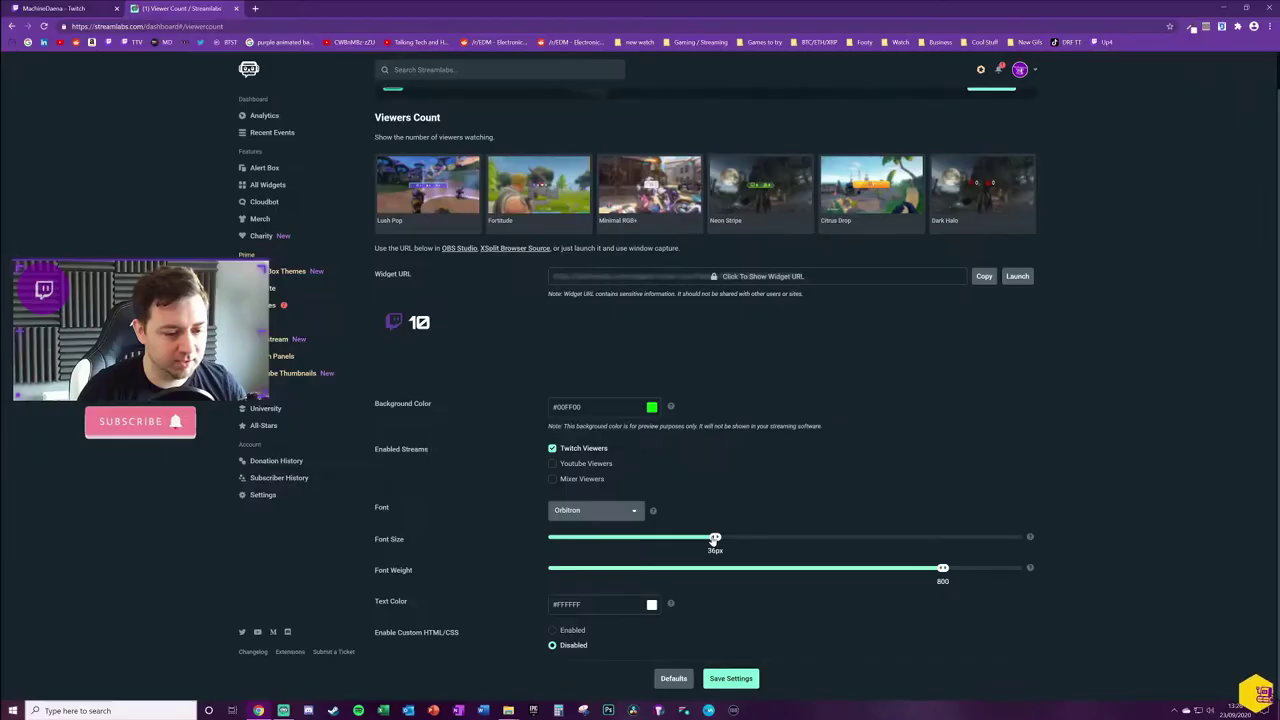
Step: Set the count's font size to 30px and font weight to 700
{"action": "left_click_drag", "start_coordinate": [715, 538], "coordinate": [673, 537]}
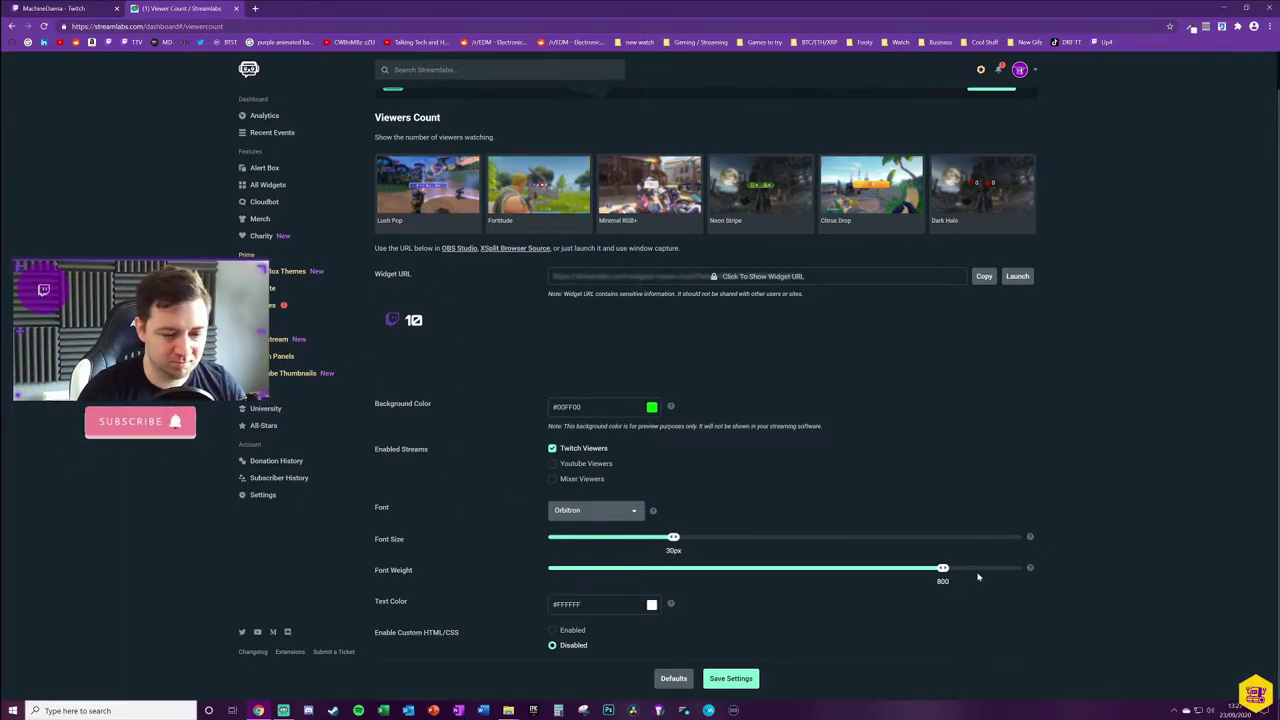
{"action": "mouse_move", "coordinate": [943, 572]}
{"action": "left_mouse_down"}
{"action": "mouse_move", "coordinate": [548, 571]}
{"action": "mouse_move", "coordinate": [1030, 570]}
{"action": "mouse_move", "coordinate": [950, 582]}
{"action": "left_mouse_up"}
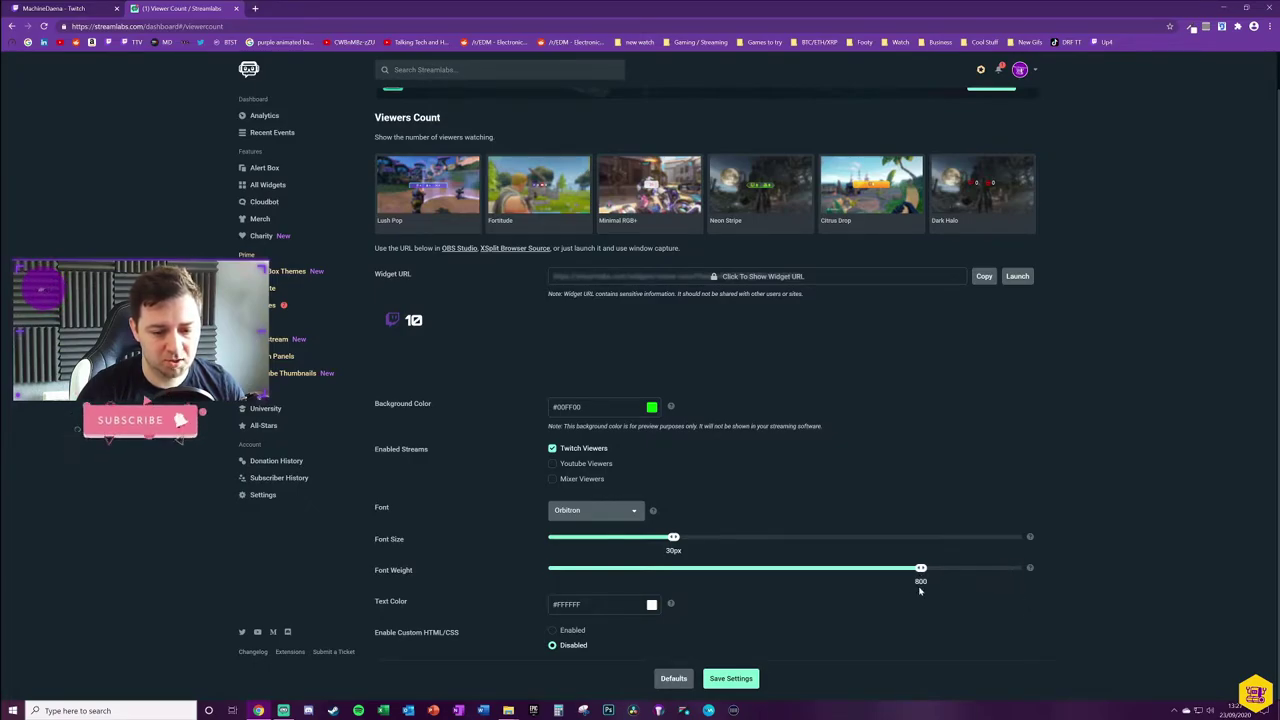
{"action": "key", "text": "Left"}
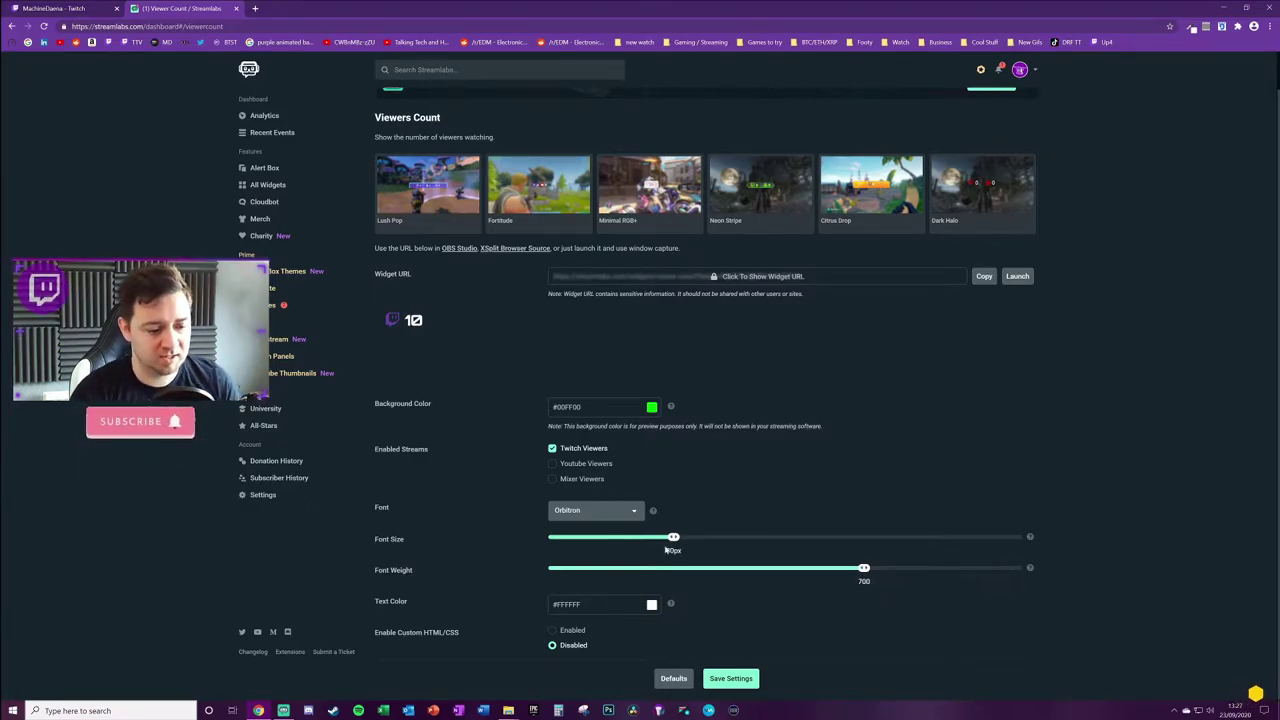
Step: Try magenta #FF00D2 as the text colour, then revert it to white #FFFFFF
{"action": "left_click", "coordinate": [652, 605]}
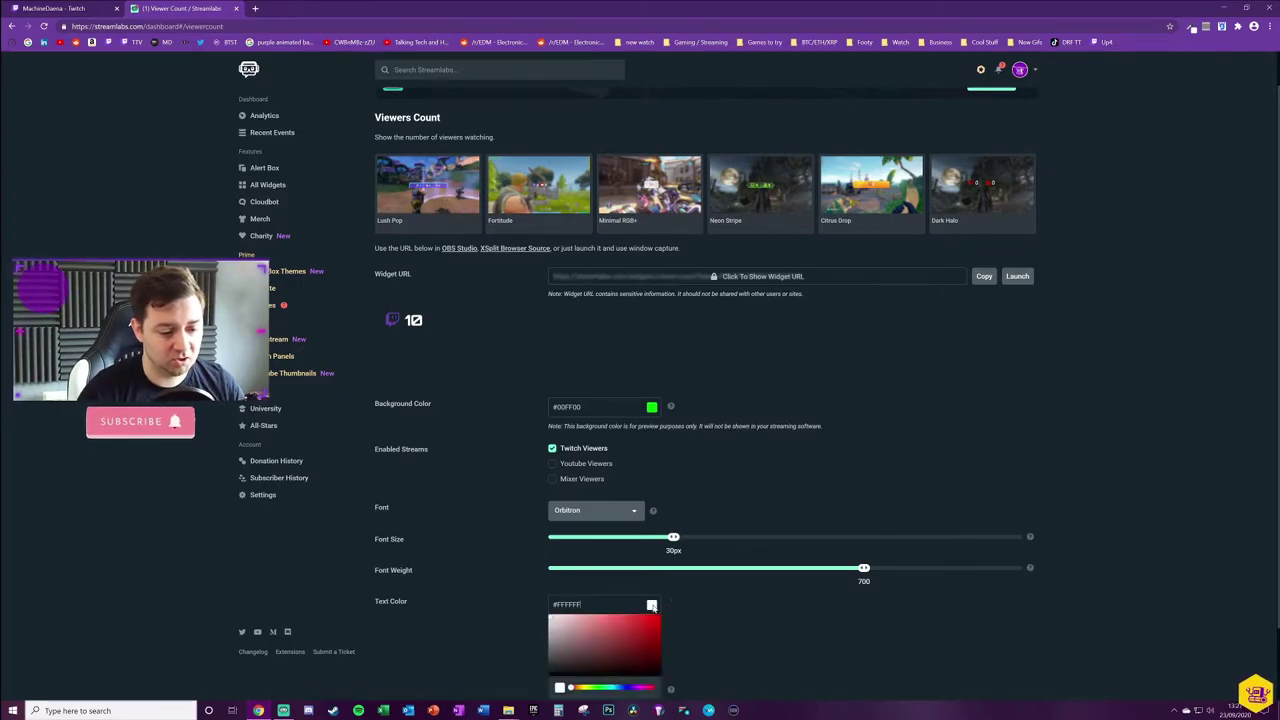
{"action": "left_click_drag", "start_coordinate": [635, 689], "coordinate": [642, 689]}
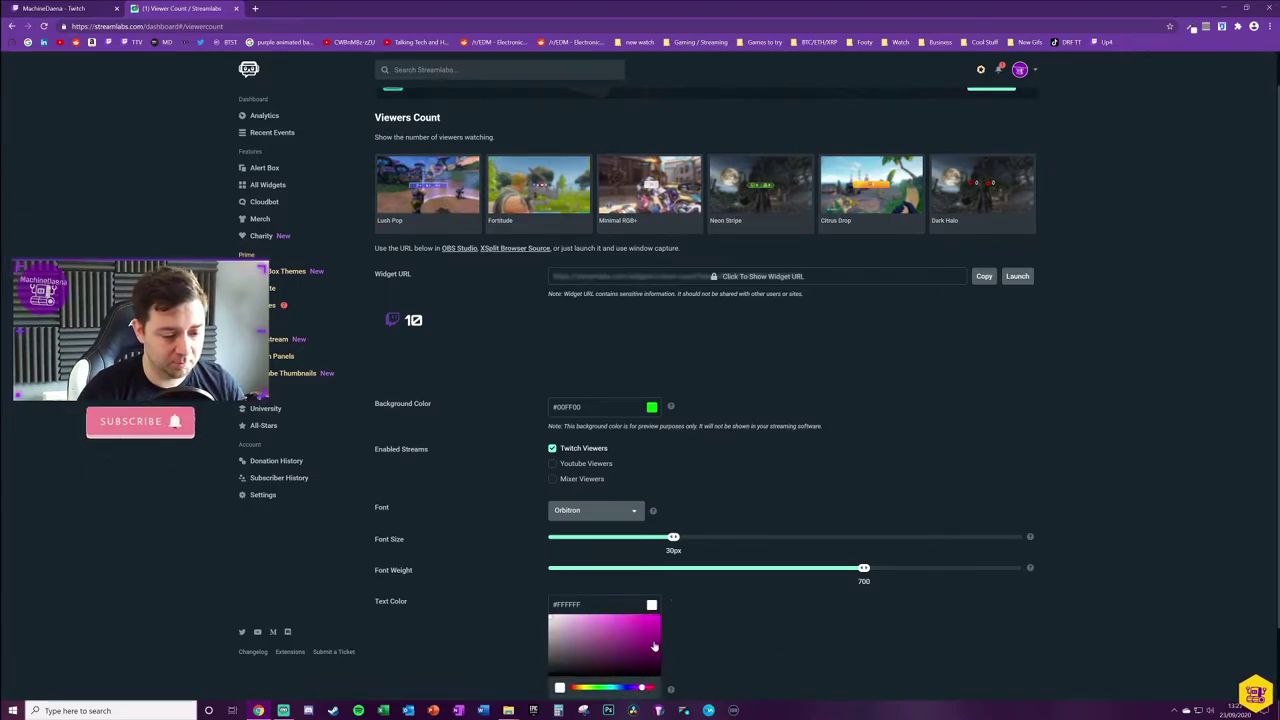
{"action": "left_click", "coordinate": [655, 646]}
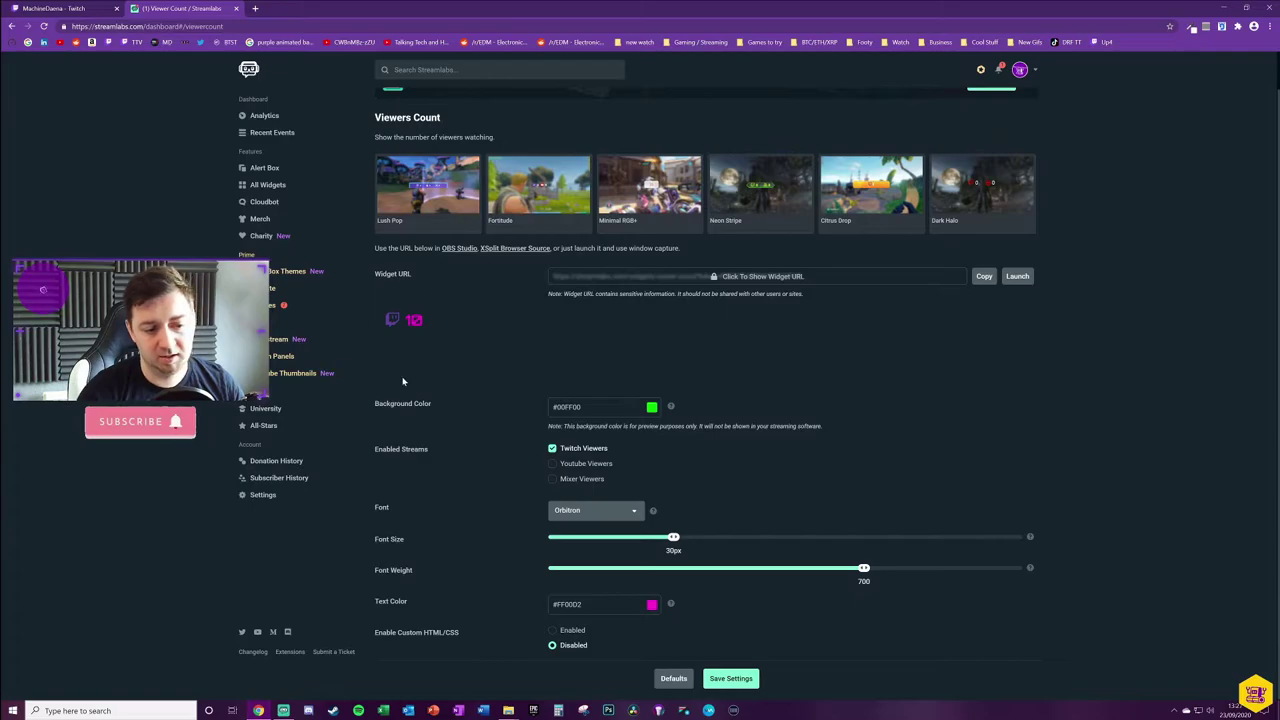
{"action": "left_click", "coordinate": [652, 605]}
{"action": "left_click", "coordinate": [550, 615]}
{"action": "left_click", "coordinate": [845, 662]}
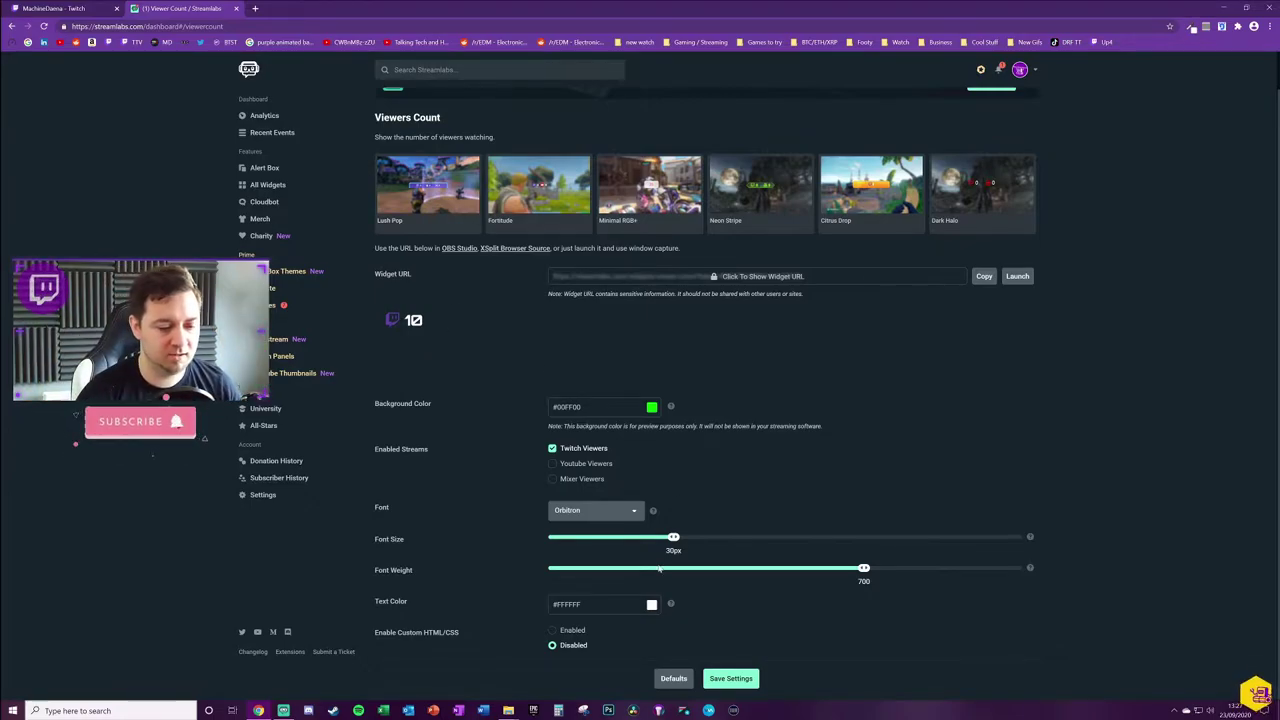
Step: Preview a purple hue in the text colour picker but keep the text white
{"action": "left_click", "coordinate": [570, 604]}
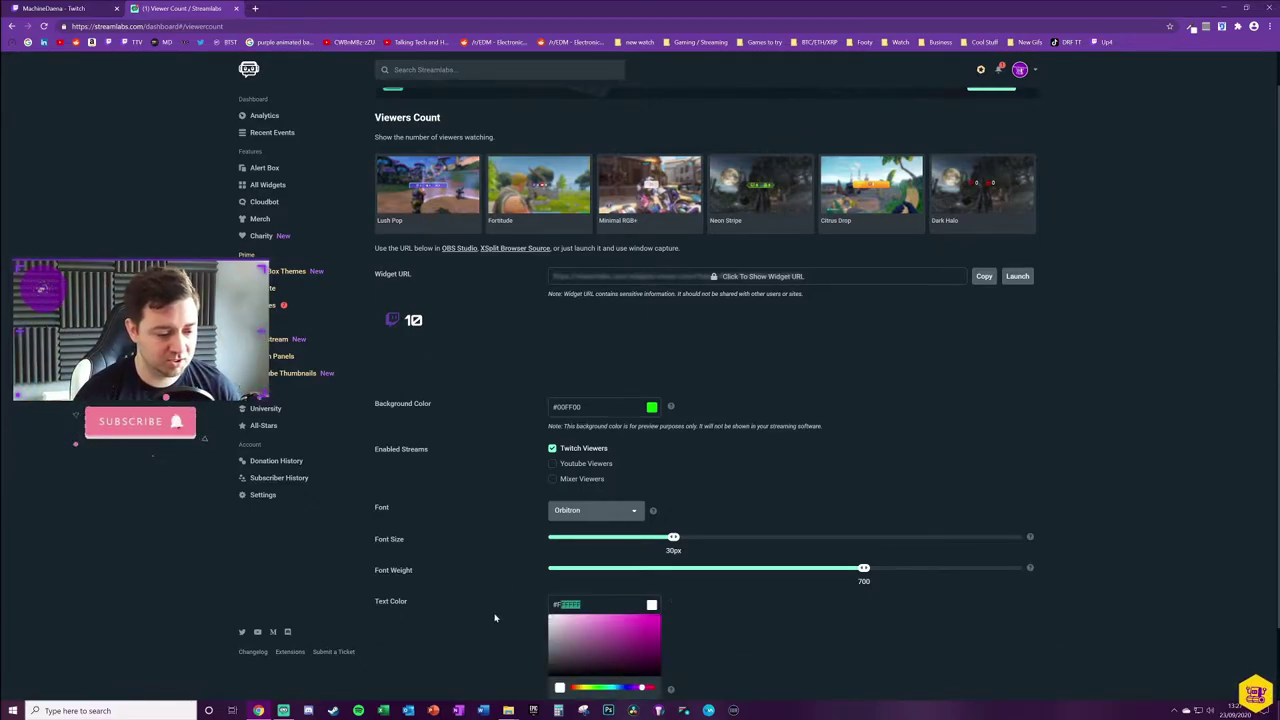
{"action": "left_click", "coordinate": [950, 645]}
{"action": "left_click", "coordinate": [575, 604]}
{"action": "scroll", "coordinate": [575, 610], "scroll_direction": "down", "scroll_amount": 1}
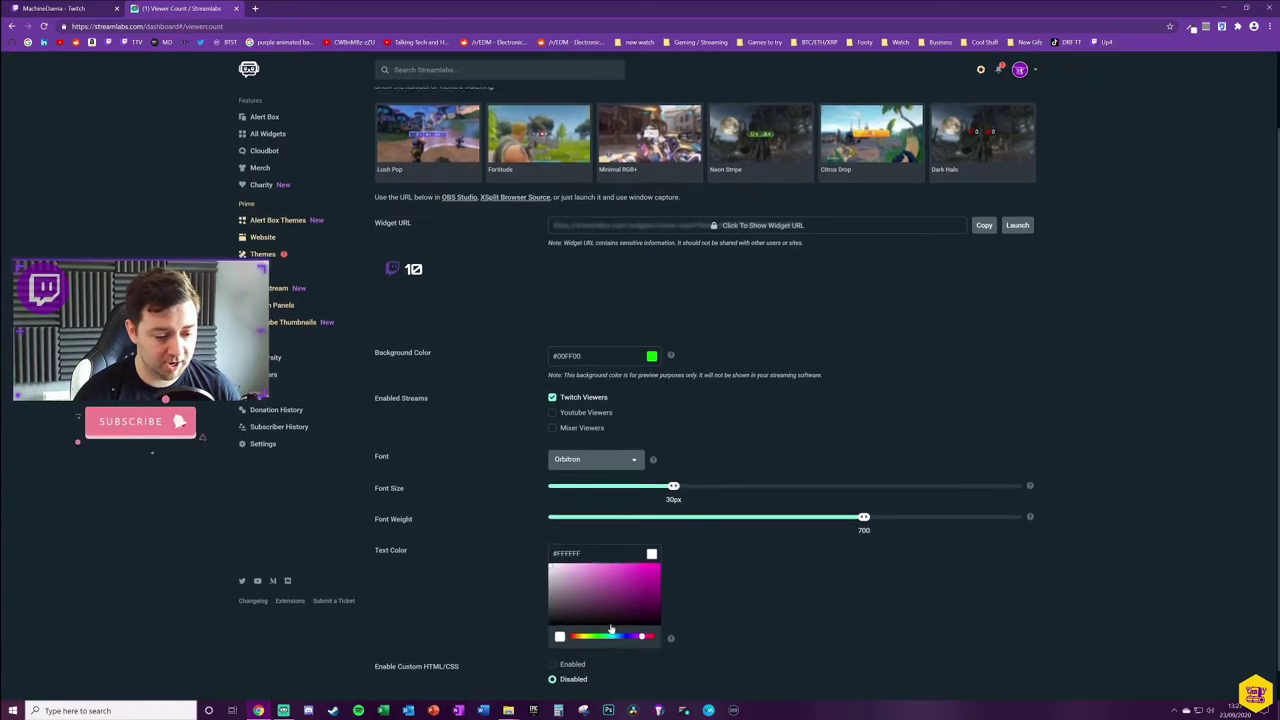
{"action": "left_click", "coordinate": [627, 603]}
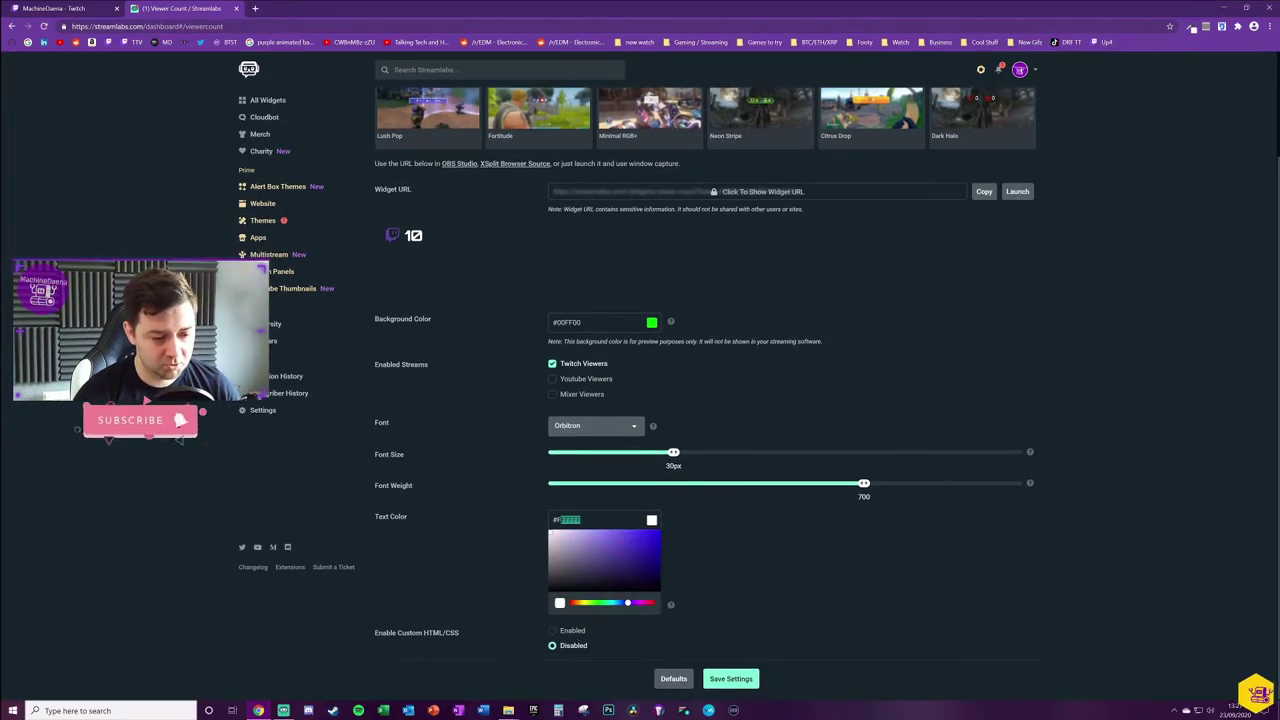
{"action": "left_click", "coordinate": [793, 577]}
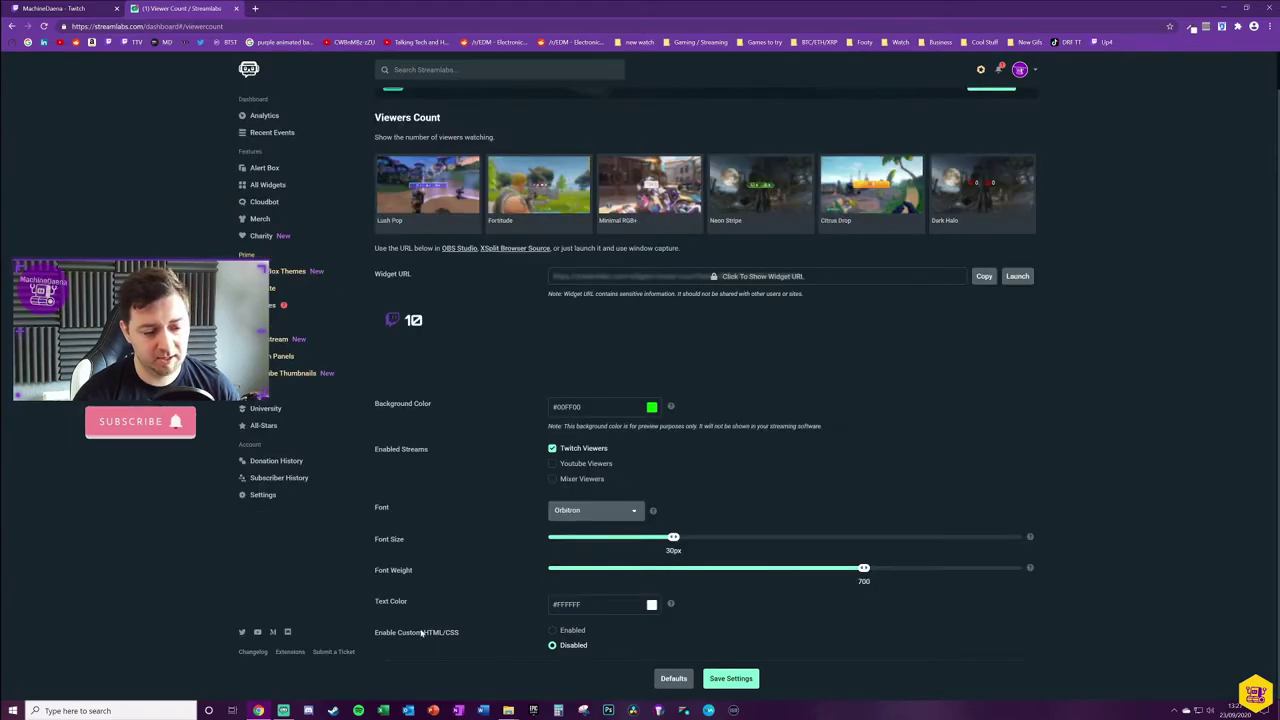
Step: Enable custom HTML/CSS to view the JS code, then disable it and copy the widget URL
{"action": "left_click", "coordinate": [553, 631]}
{"action": "scroll", "coordinate": [393, 404], "scroll_direction": "down", "scroll_amount": 2}
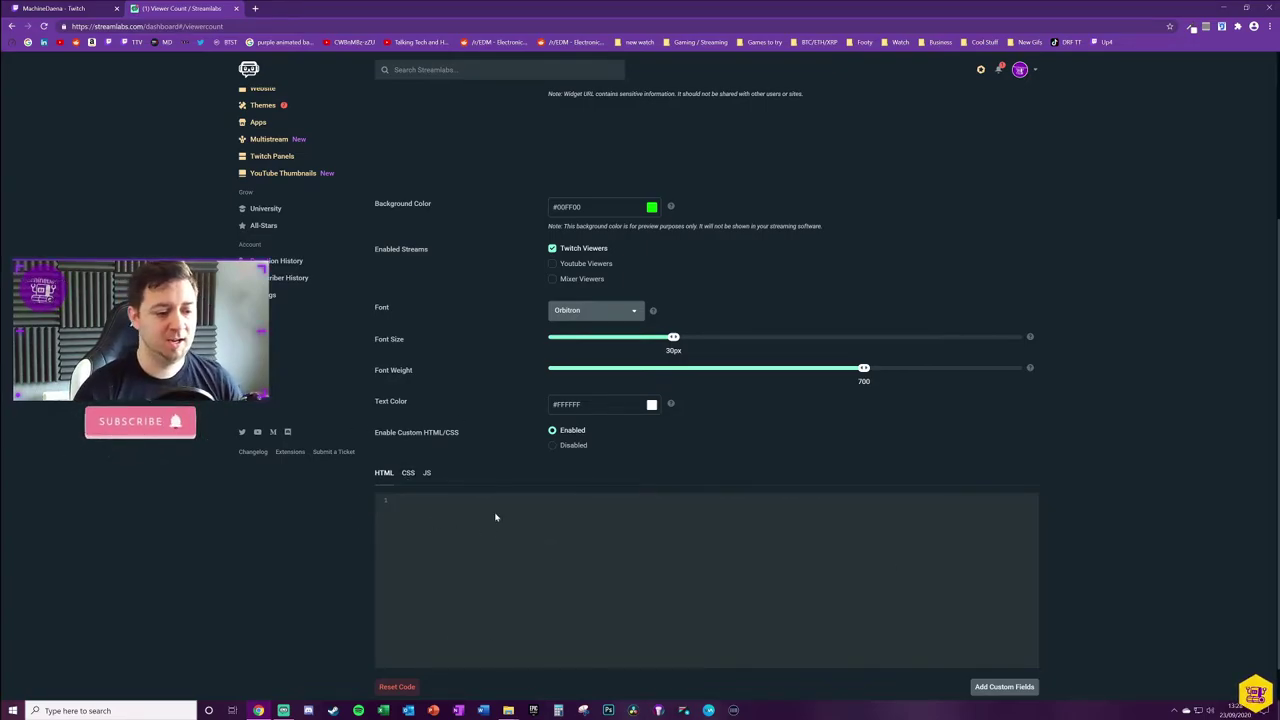
{"action": "left_click", "coordinate": [425, 474]}
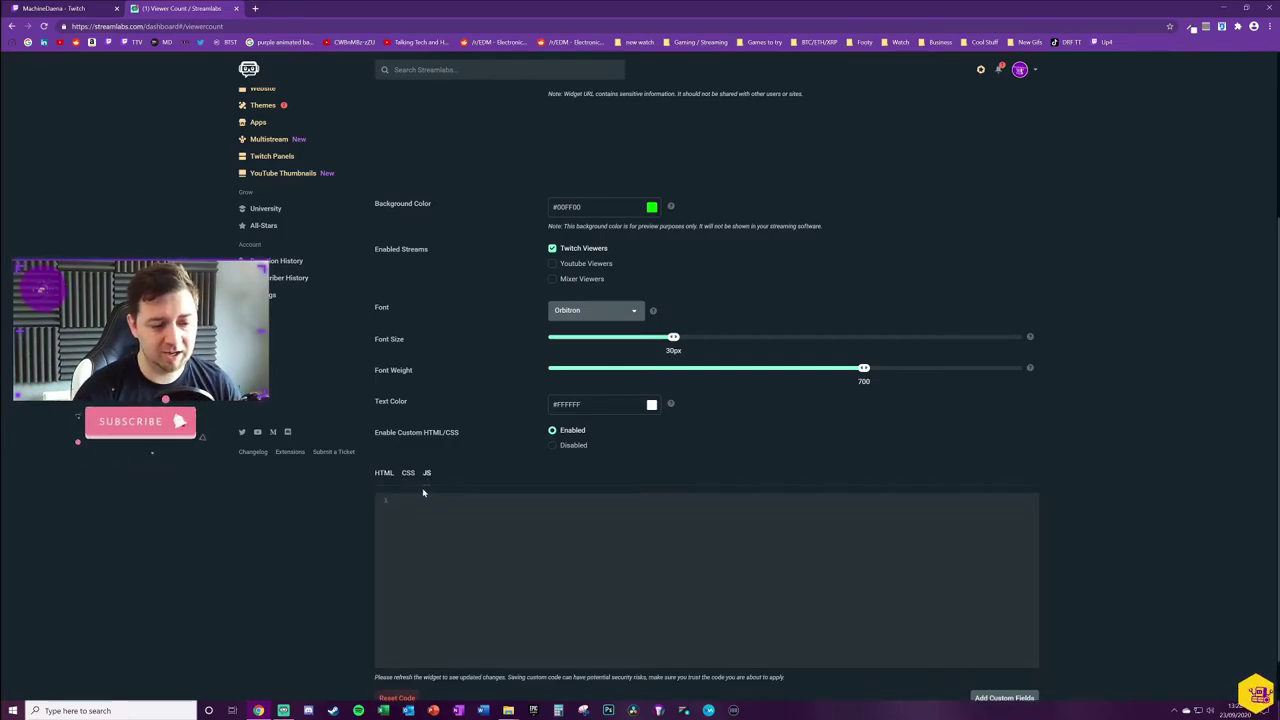
{"action": "left_click", "coordinate": [552, 446]}
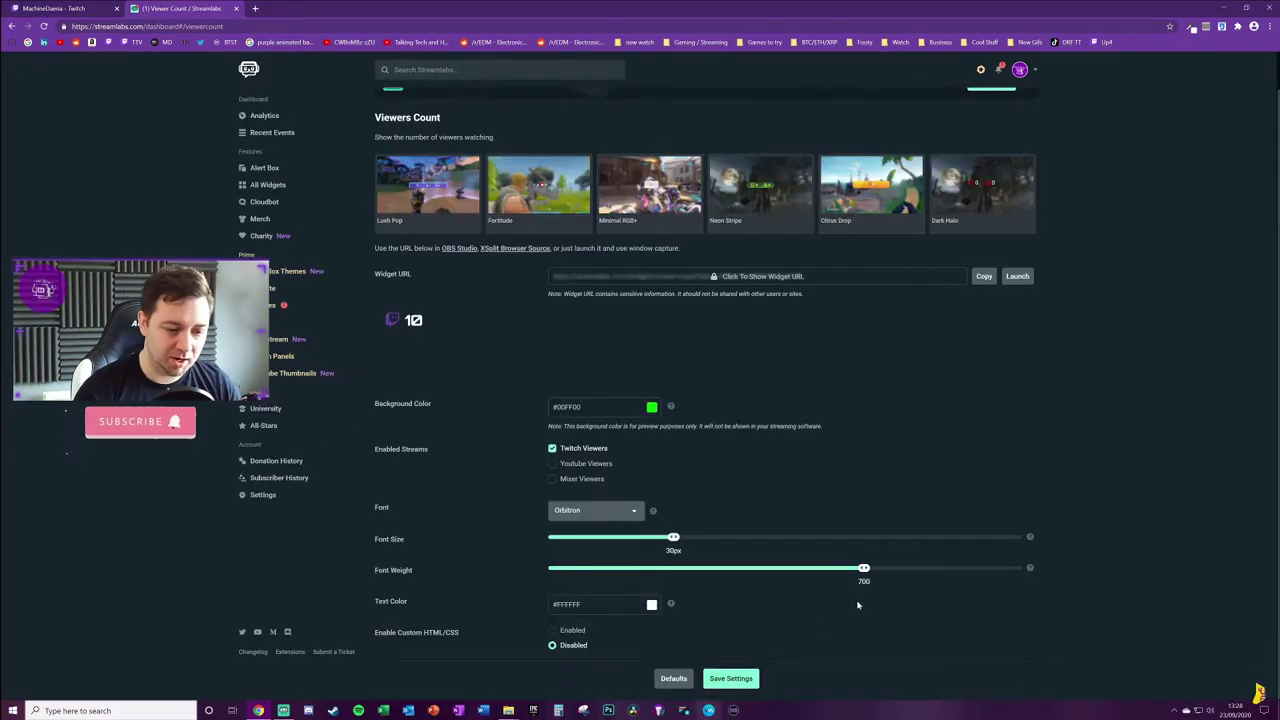
{"action": "left_click", "coordinate": [984, 277]}
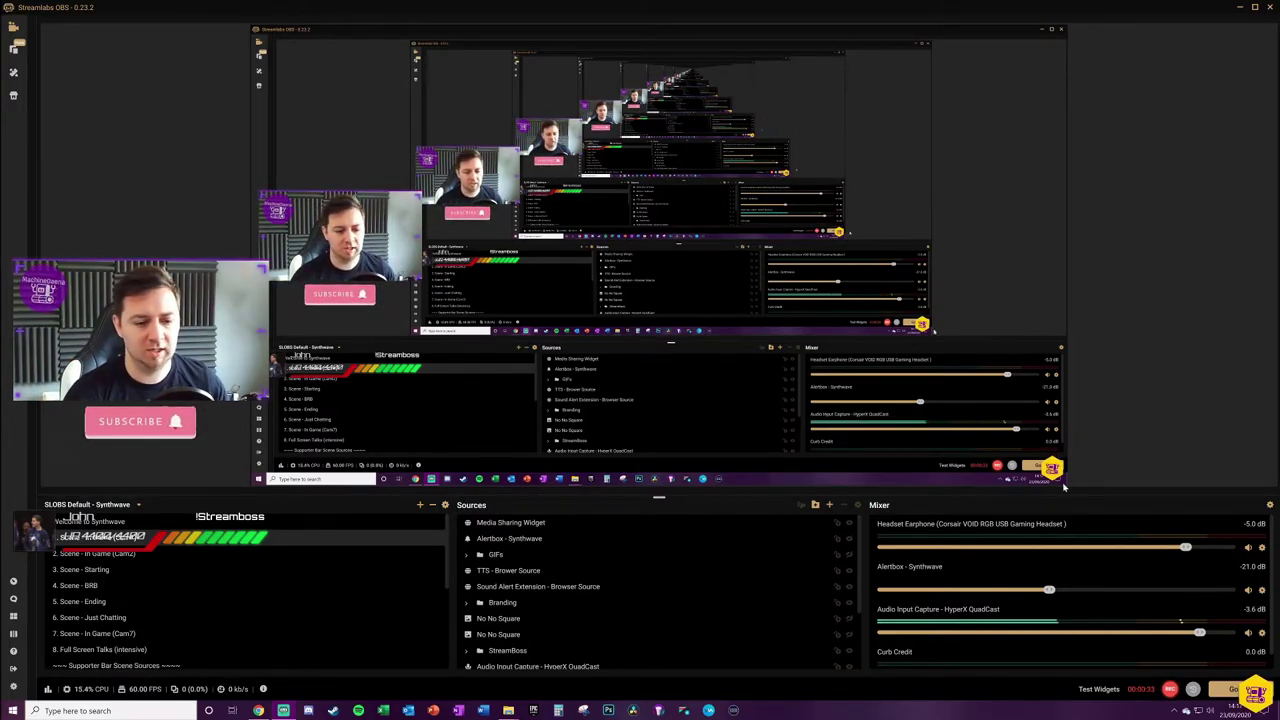
Step: Add a Viewer Count widget source to the scene named 'Viewer Count - Widget'
{"action": "left_click", "coordinate": [829, 508]}
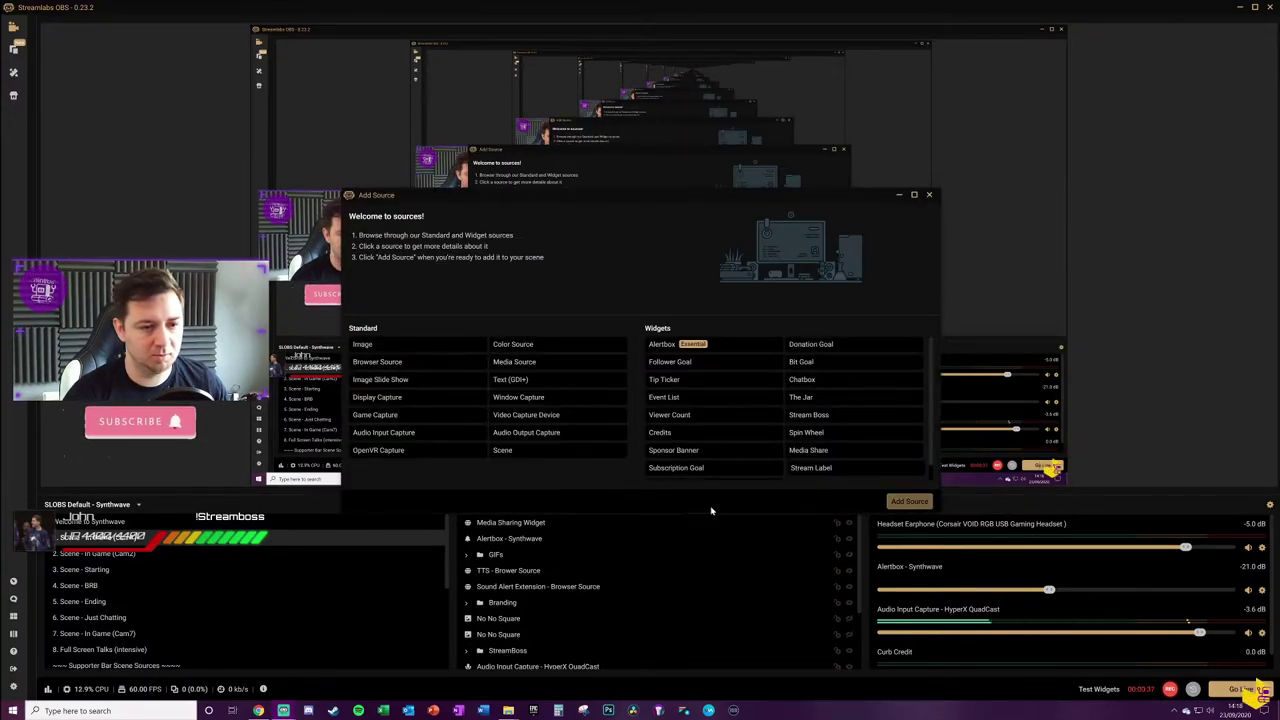
{"action": "left_click", "coordinate": [701, 421]}
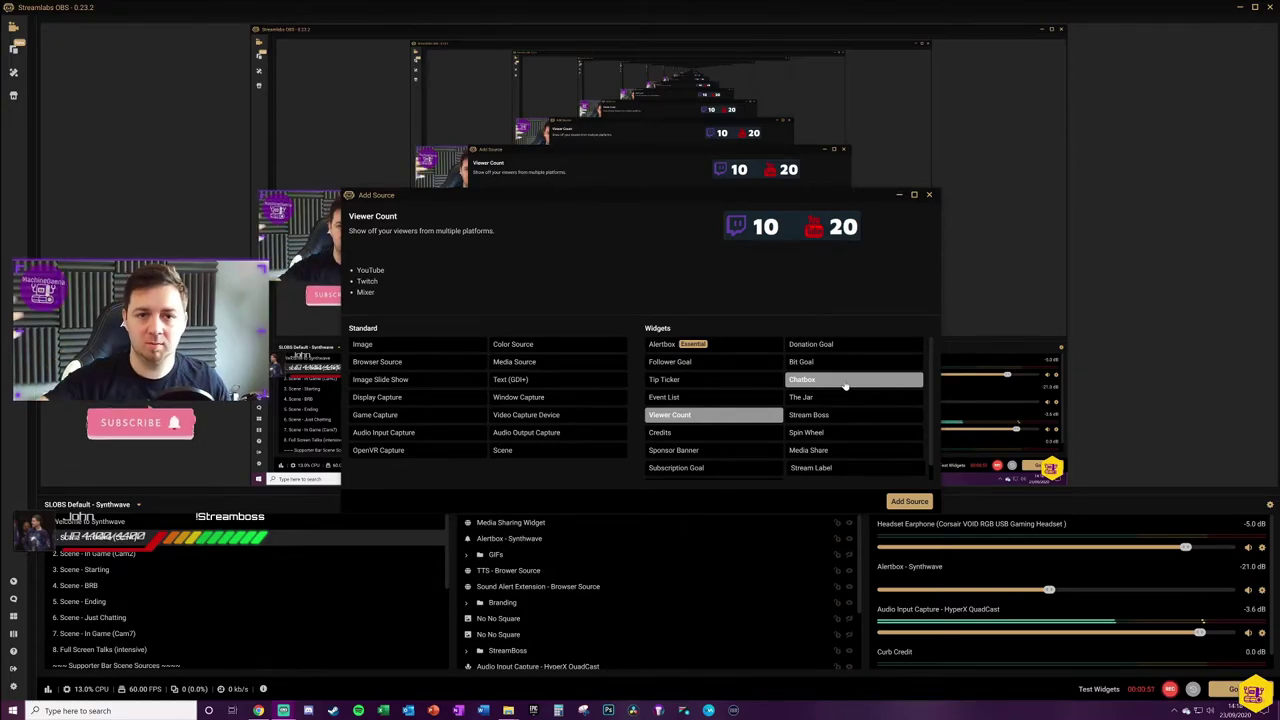
{"action": "left_click", "coordinate": [909, 501]}
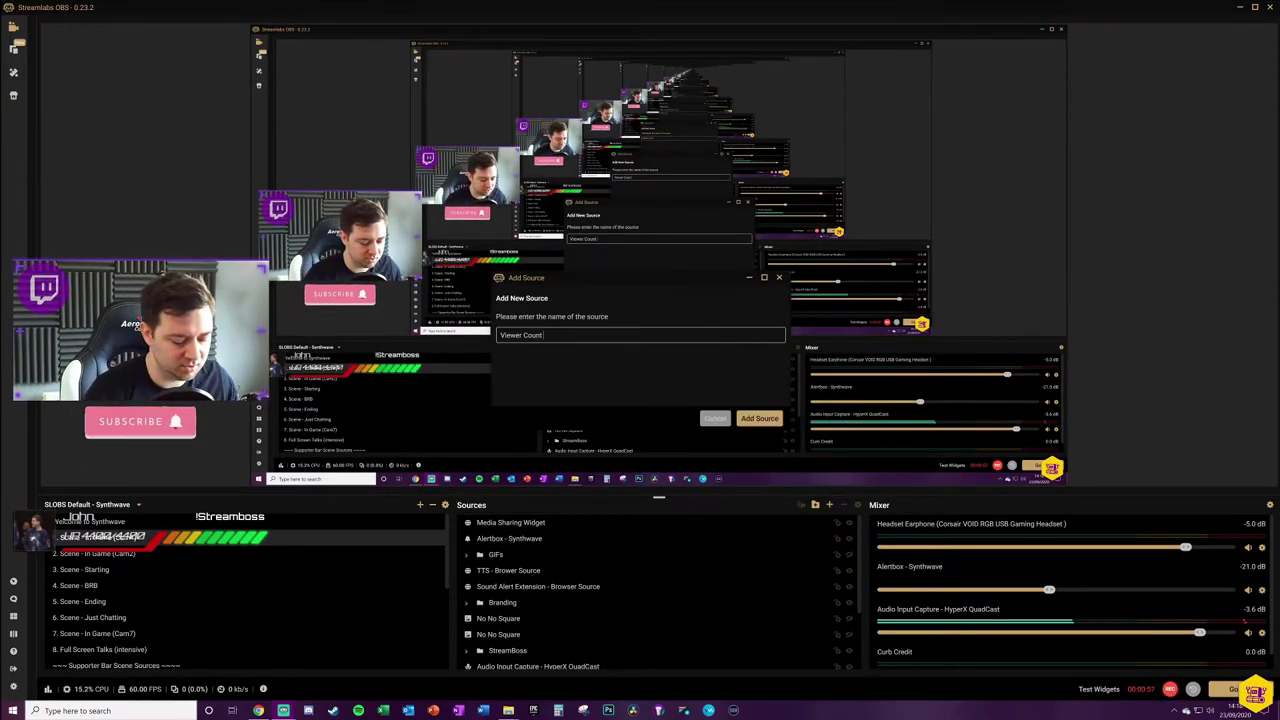
{"action": "type", "text": "- Wid"}
{"action": "key", "text": "Return"}
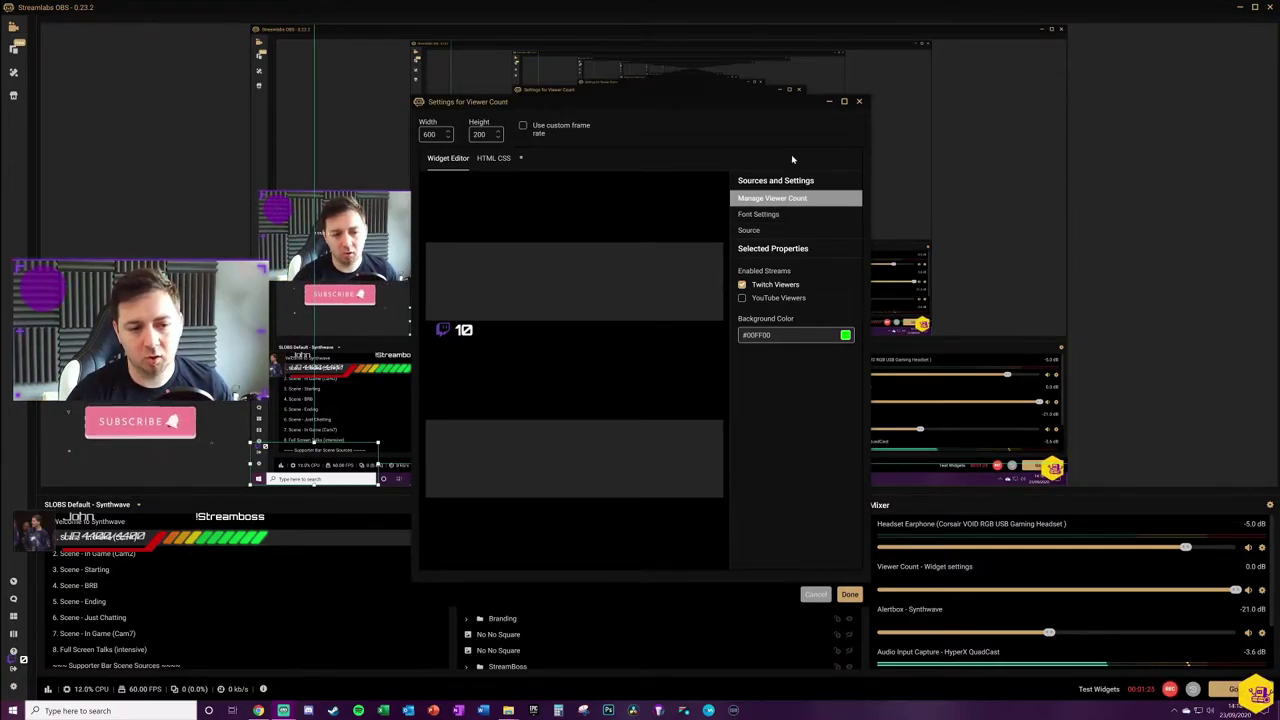
Step: Review the widget's font, source and viewer count settings, then close the window with Done
{"action": "left_click", "coordinate": [774, 220]}
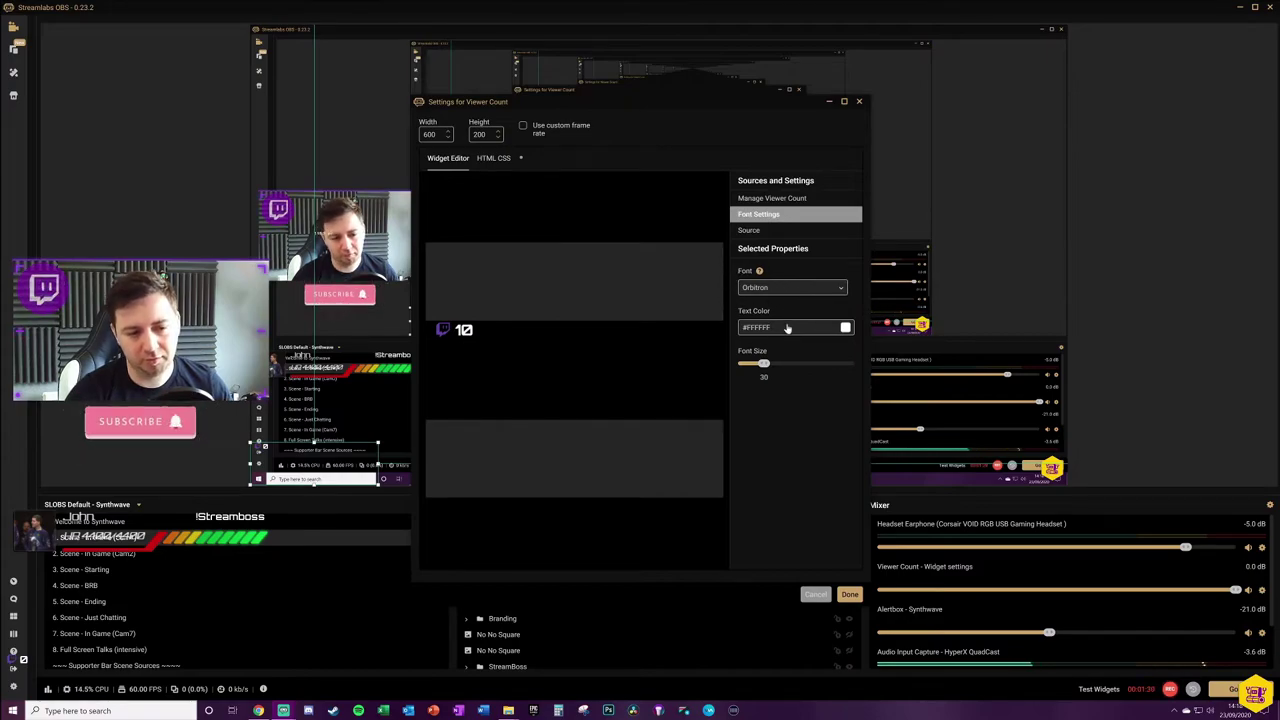
{"action": "left_click", "coordinate": [760, 231]}
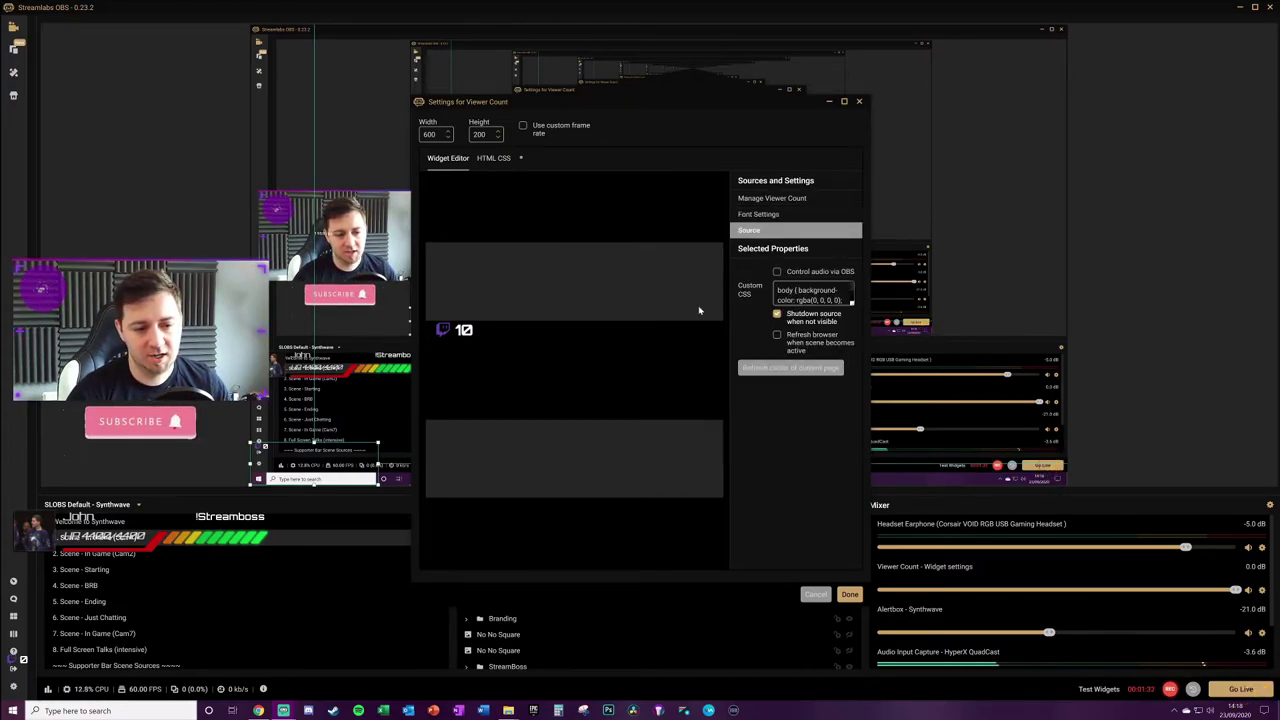
{"action": "left_click", "coordinate": [775, 198]}
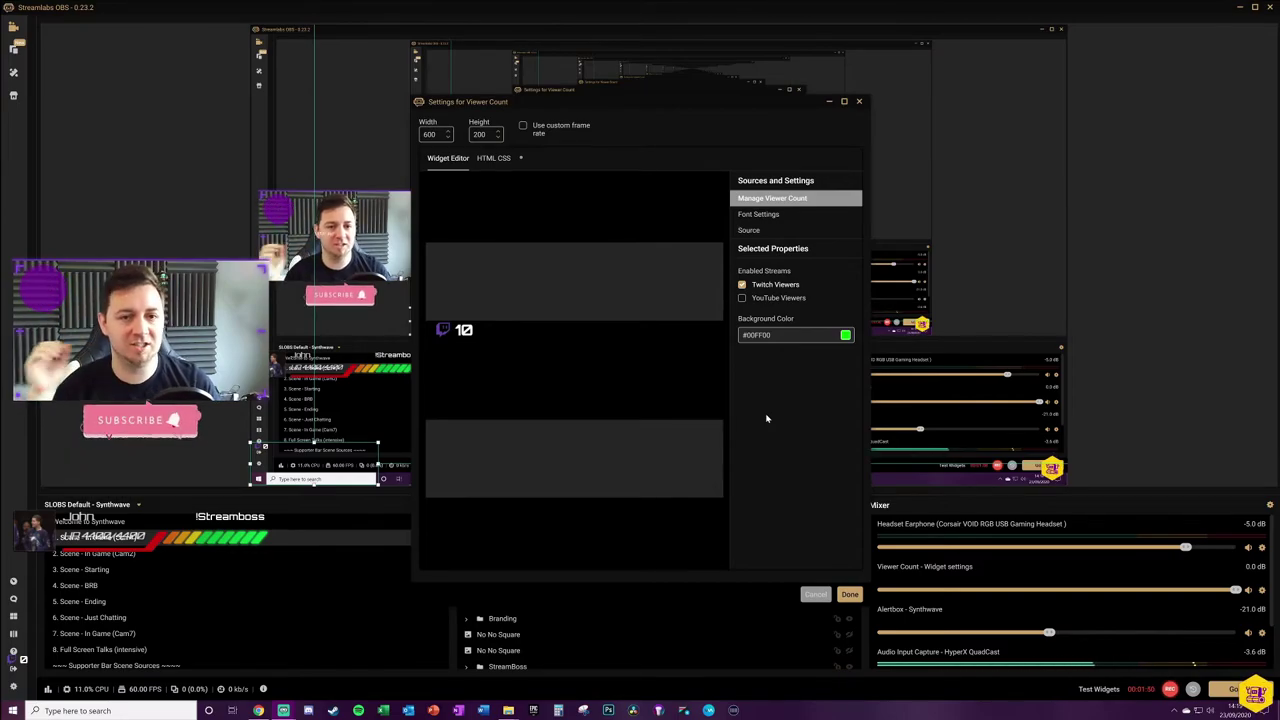
{"action": "left_click", "coordinate": [848, 595]}
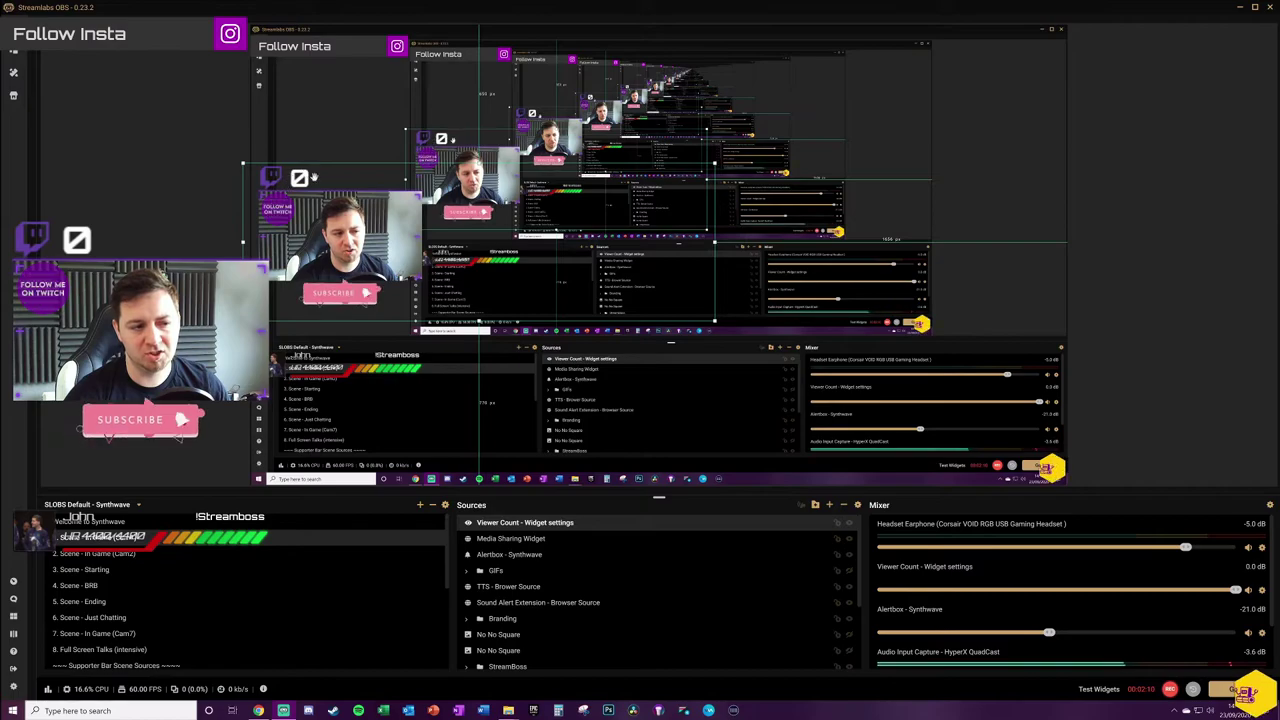
{"action": "left_click", "coordinate": [1262, 690]}
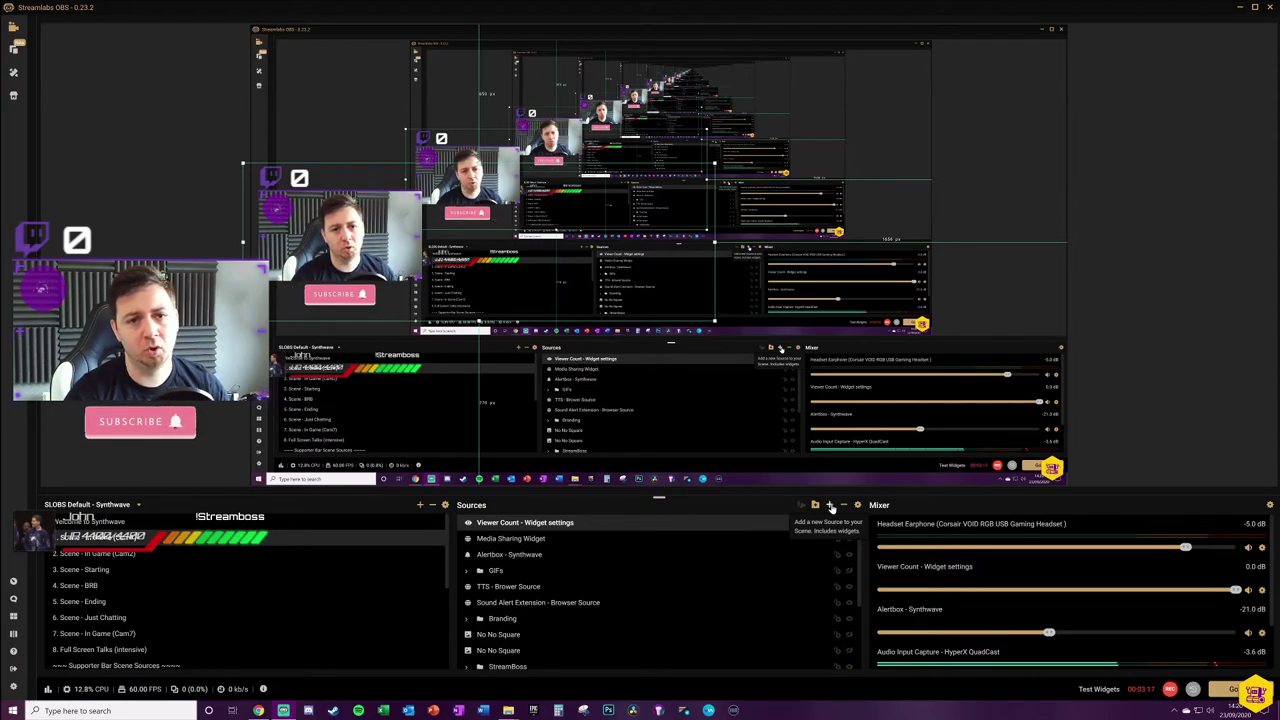
Step: Add a new browser source named 'Browser Source - External OBS Source' to the scene
{"action": "left_click", "coordinate": [830, 508]}
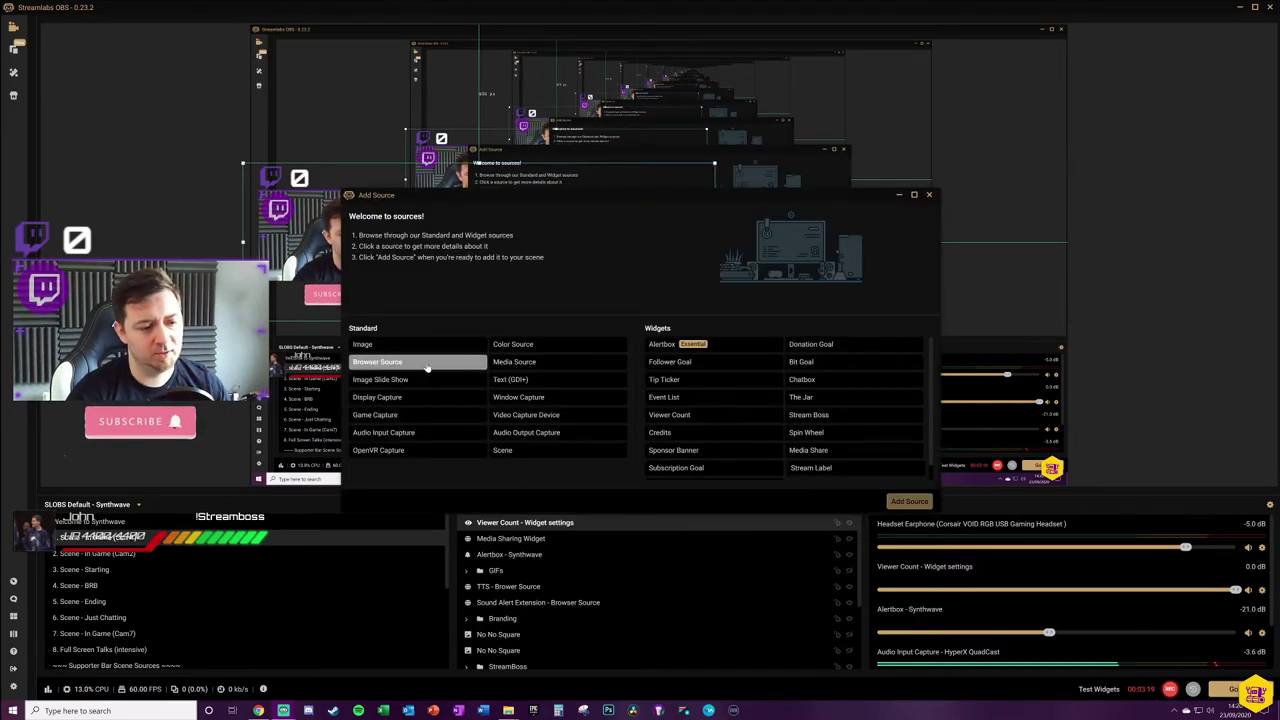
{"action": "left_click", "coordinate": [909, 501]}
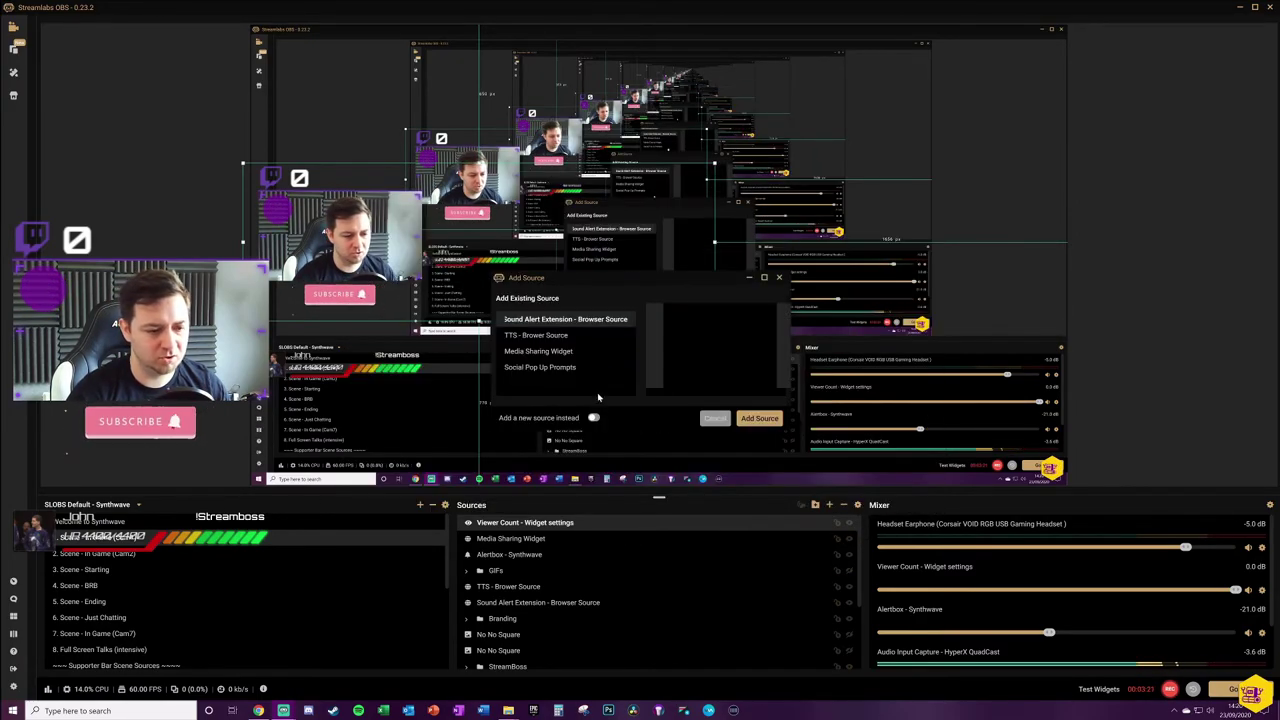
{"action": "left_click", "coordinate": [593, 417]}
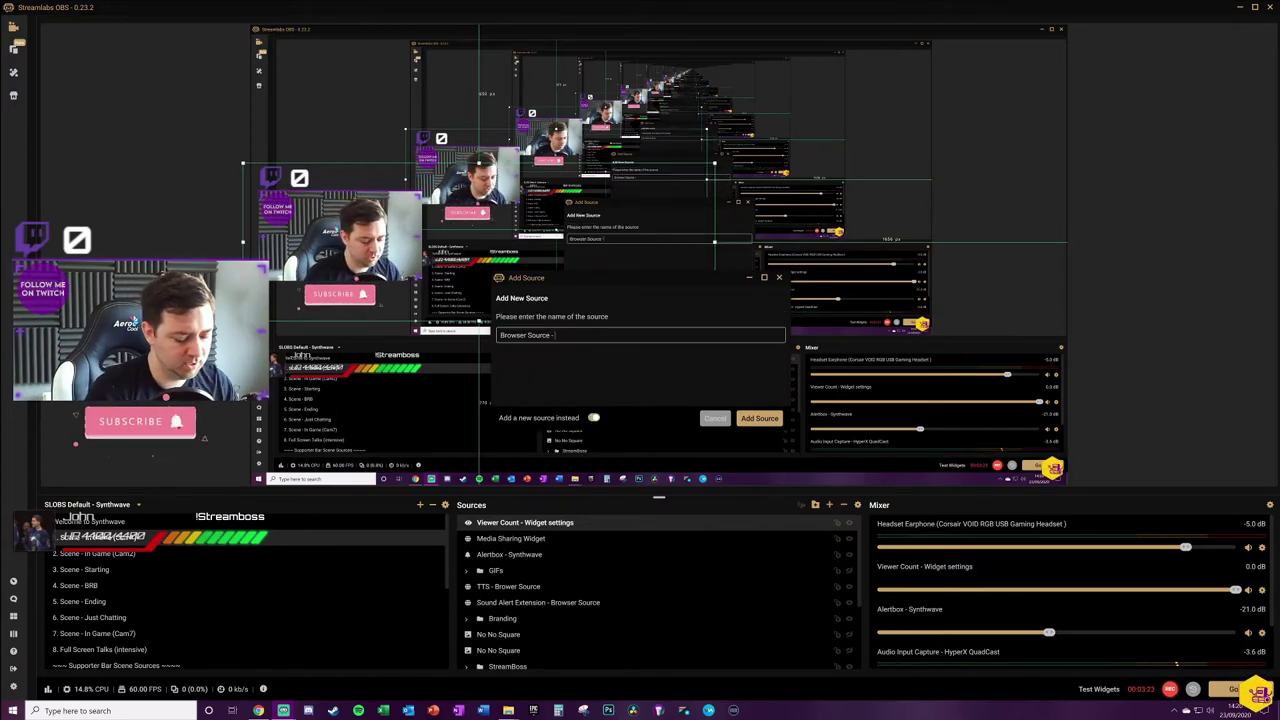
{"action": "type", "text": "- External OBS Source"}
{"action": "left_click", "coordinate": [760, 418]}
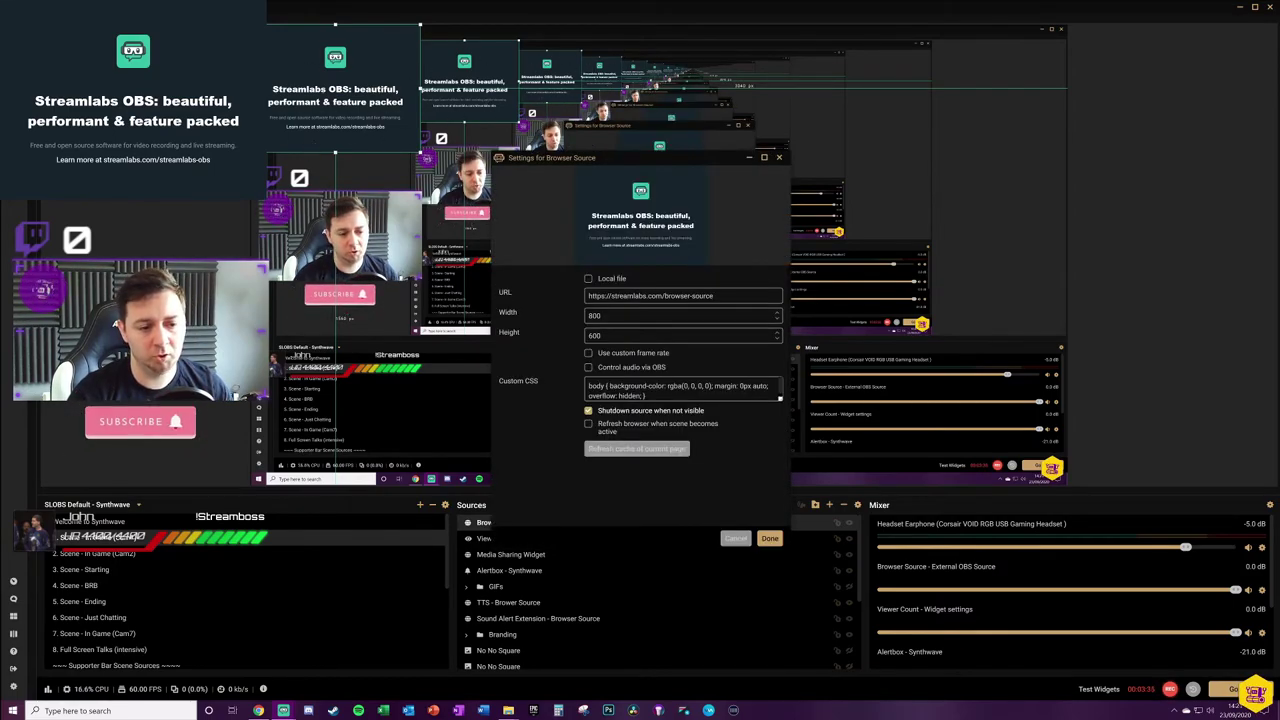
Step: Paste the copied viewer-count widget URL into the browser source's URL field and save
{"action": "key", "text": "Tab"}
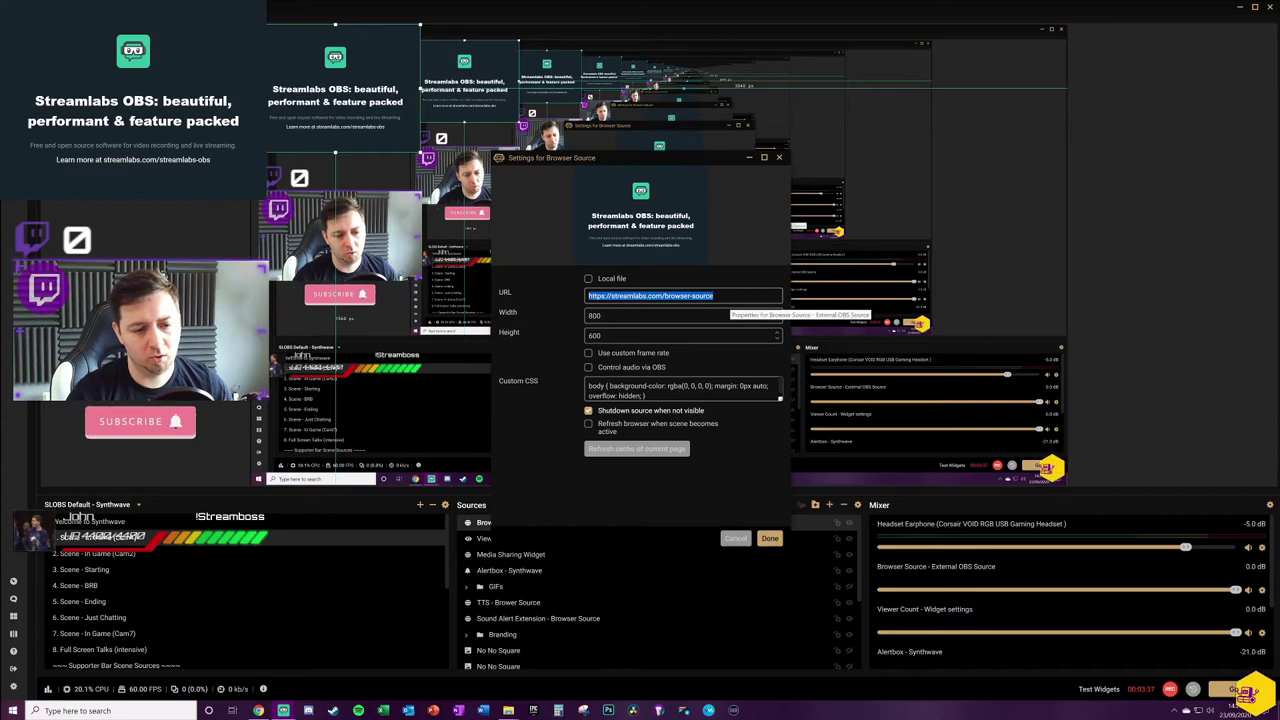
{"action": "key", "text": "ctrl+v"}
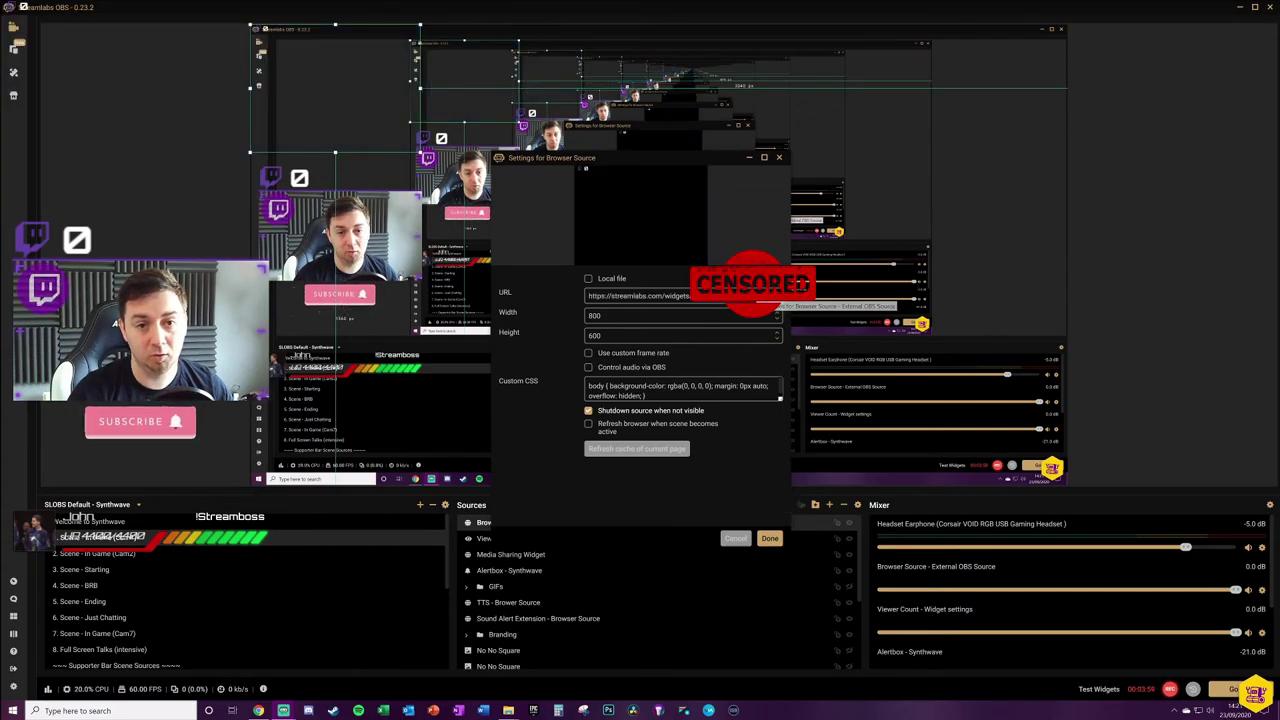
{"action": "left_click", "coordinate": [769, 539]}
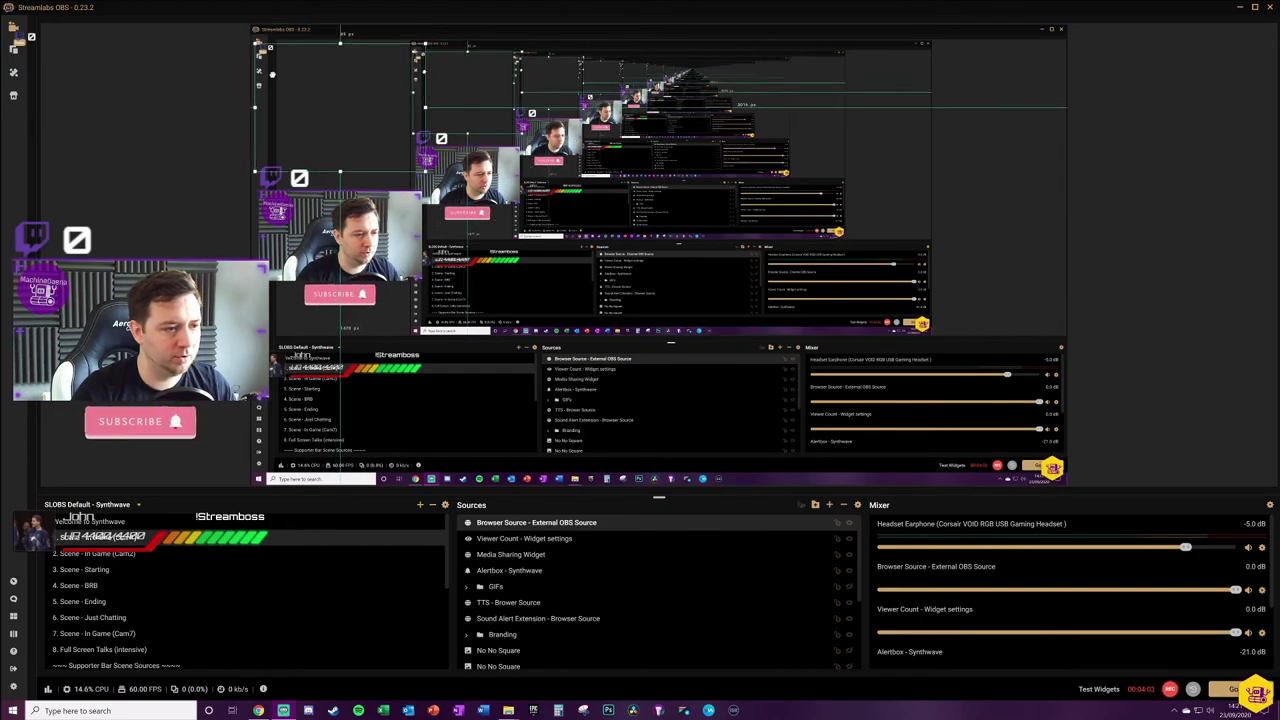